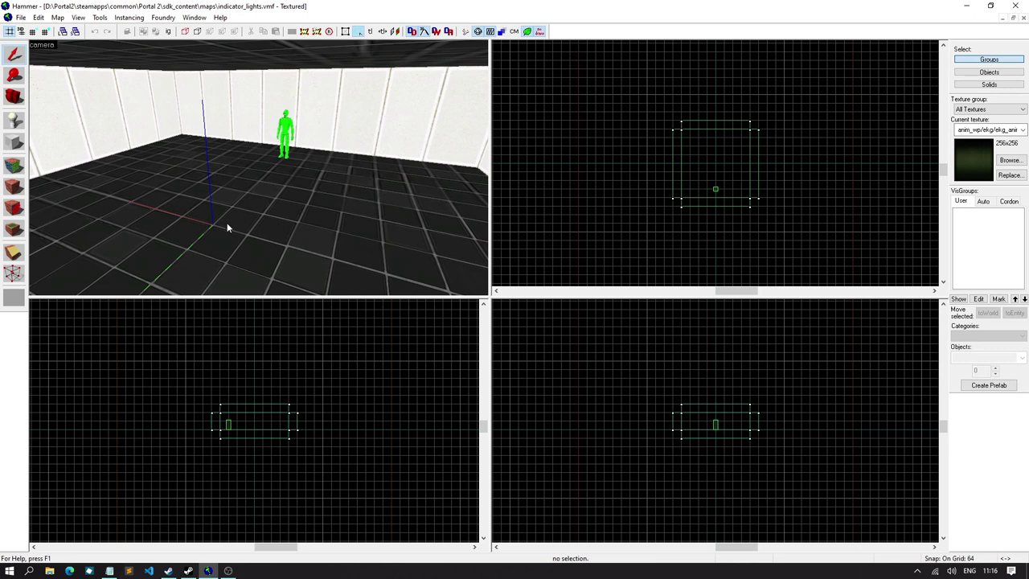
key("z")
key("d")
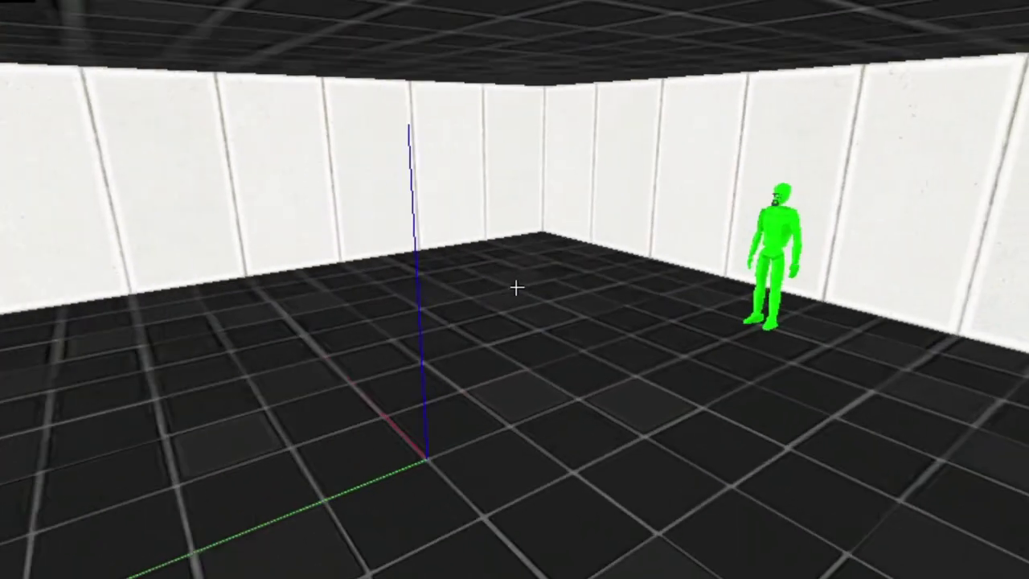
key("d")
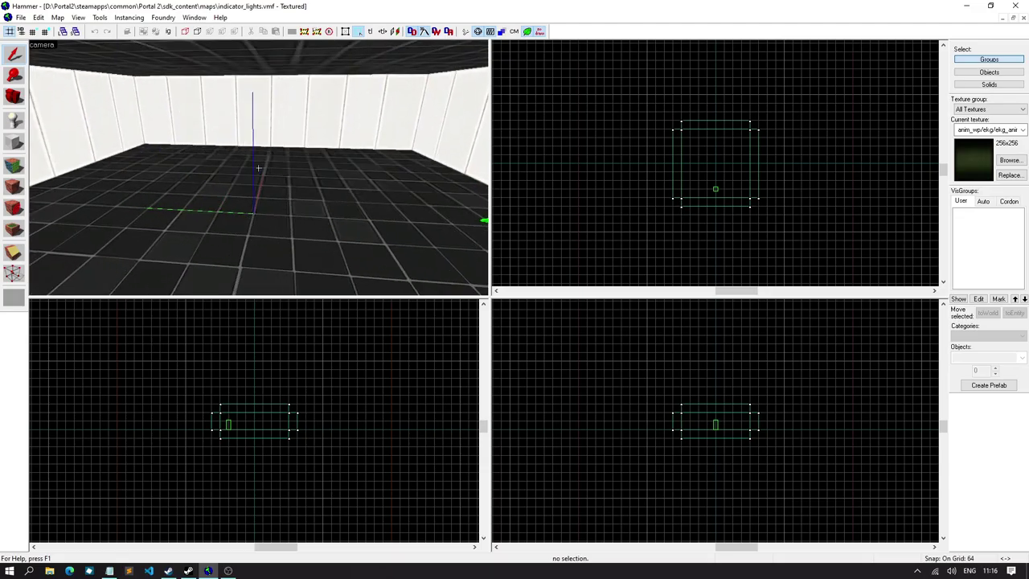
key("z")
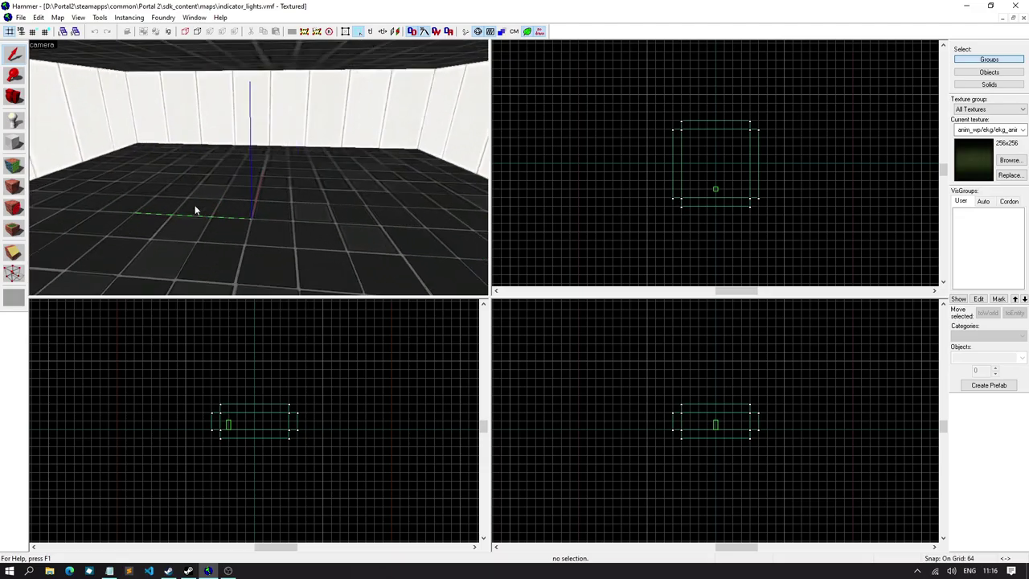
Step: Filter the textures for "indicator" and make signage/indicator_lights/indicator_lights_floor the current texture
left_click(1010, 160)
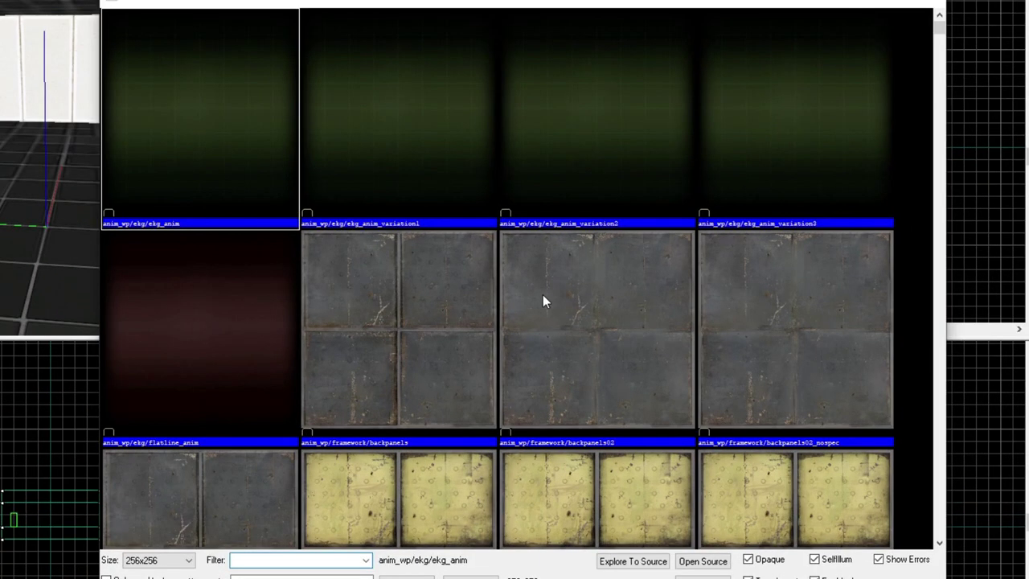
type("ind")
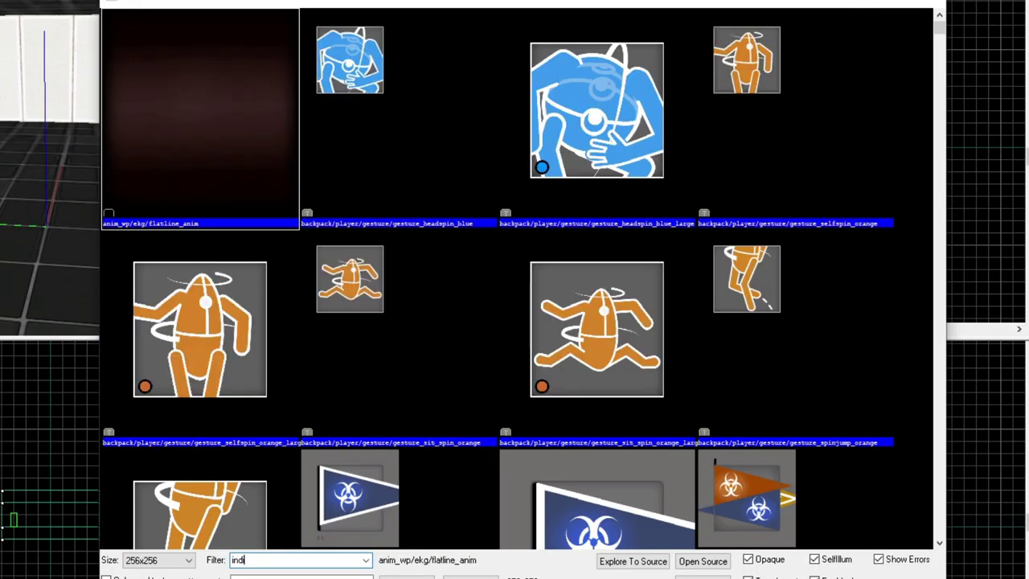
type("icator")
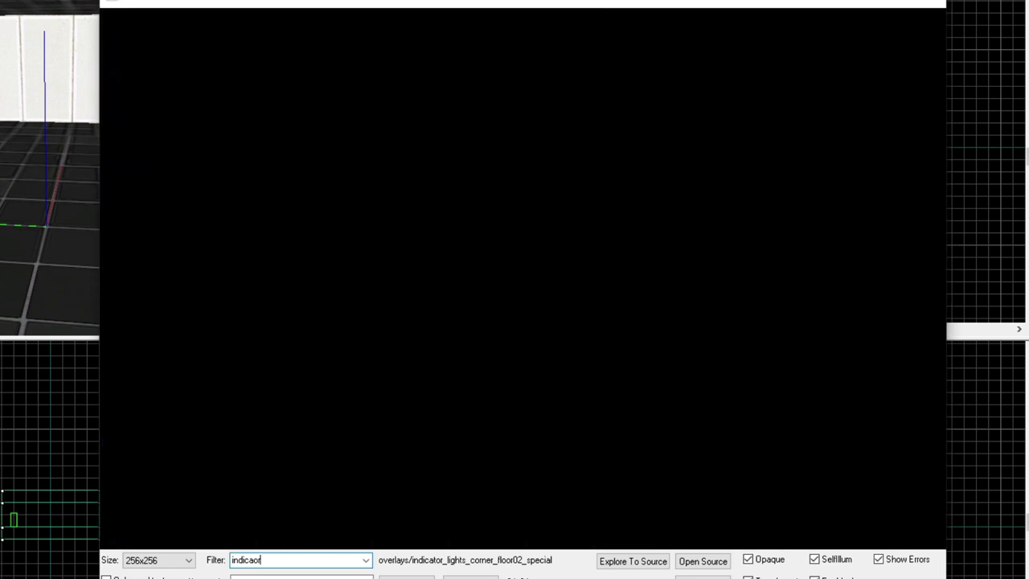
key("BackSpace")
key("BackSpace")
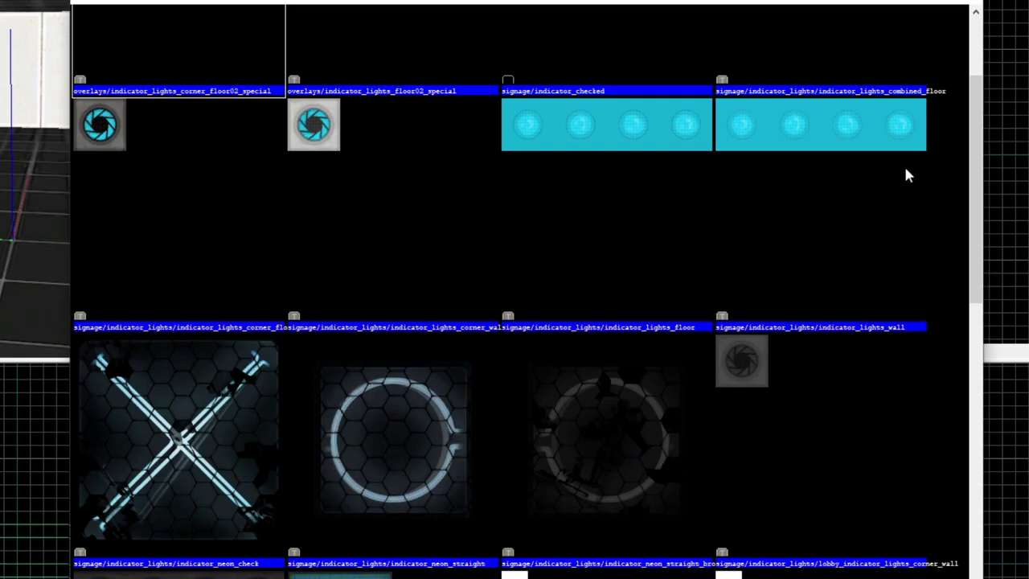
scroll(906, 175, "up", 2)
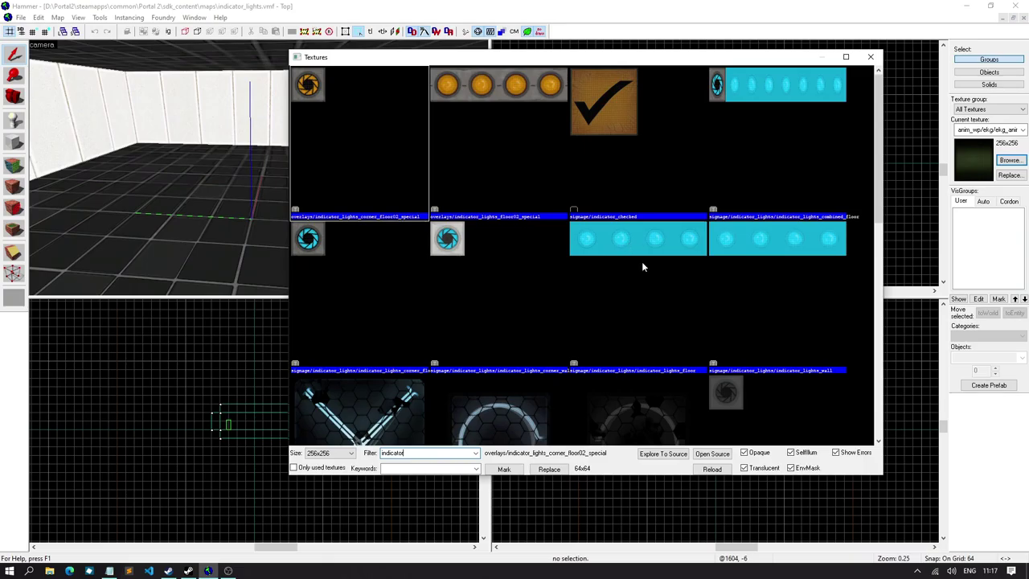
left_click(605, 281)
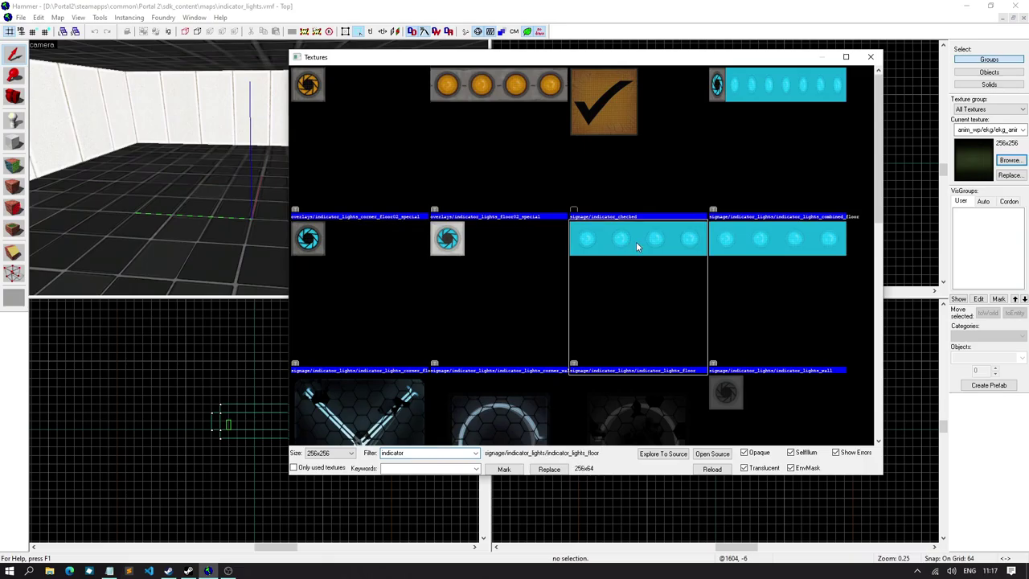
double_click(632, 249)
Step: Try the indicator lights texture on a 128 × 256 × 64 unit block on the floor, and delete the block
scroll(389, 182, "up", 3)
key("z")
key("z")
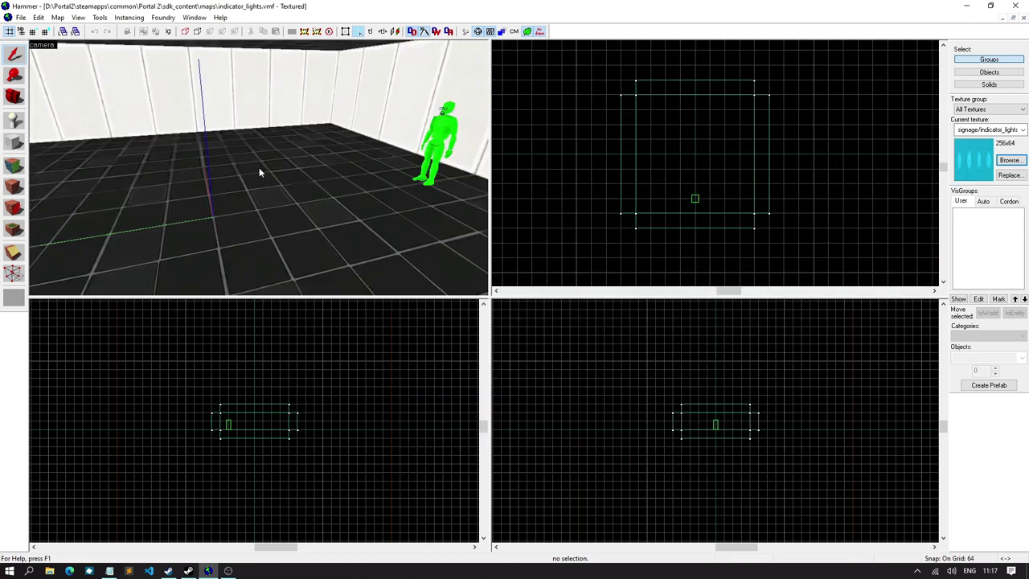
left_click(13, 142)
scroll(685, 182, "up", 3)
left_click_drag(685, 94, 738, 181)
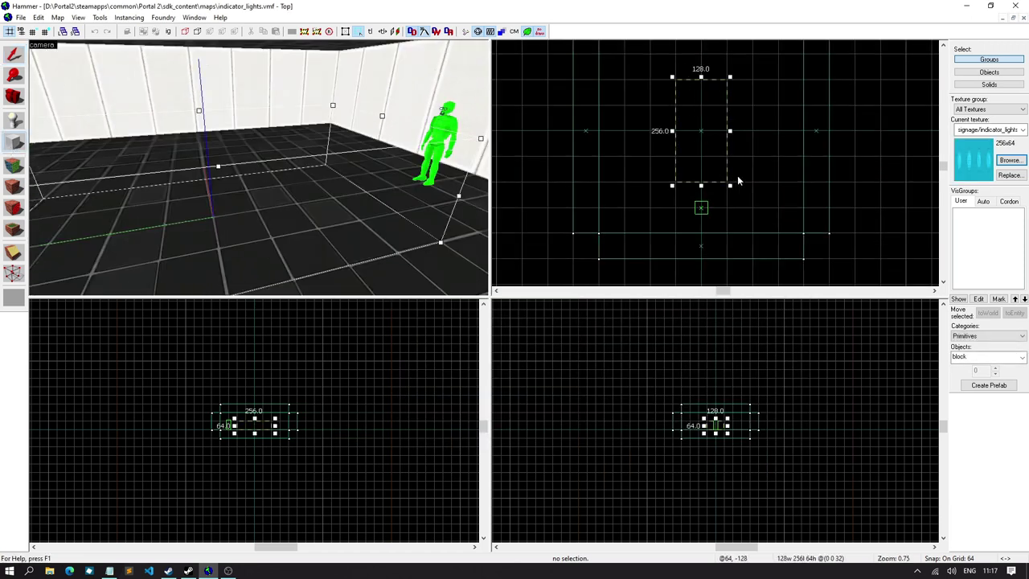
key("Return")
key("z")
key("s")
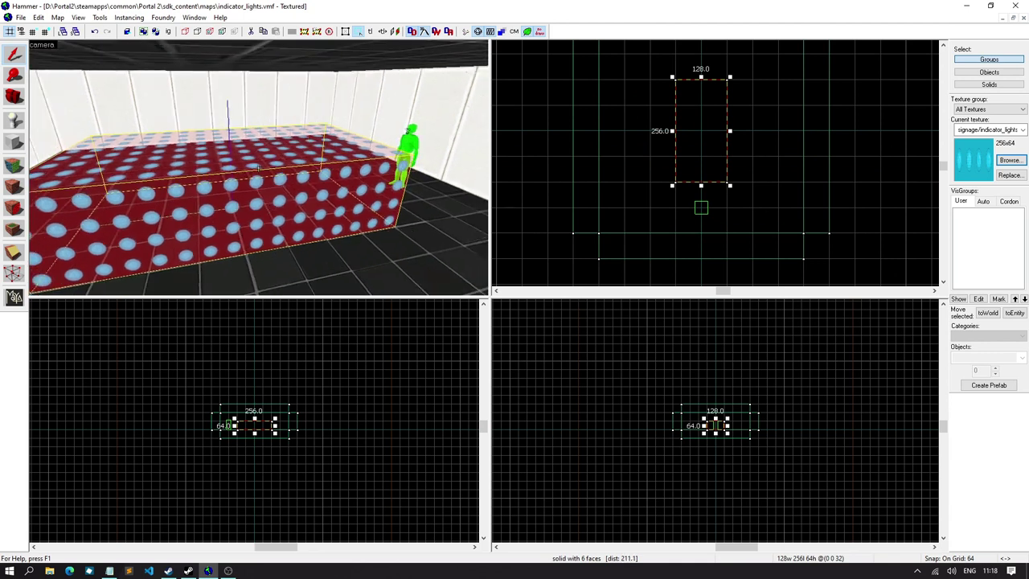
key("Delete")
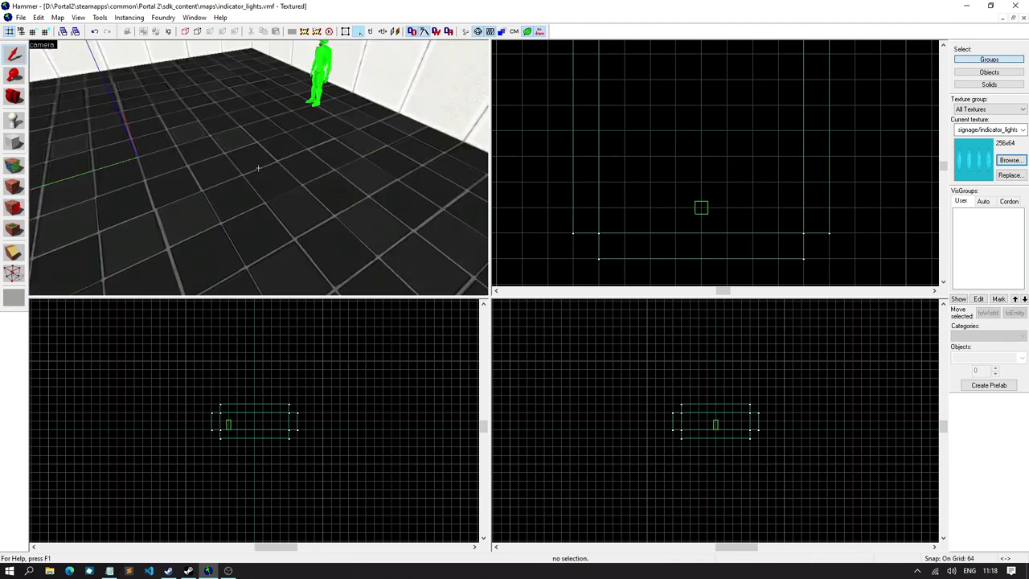
key("z")
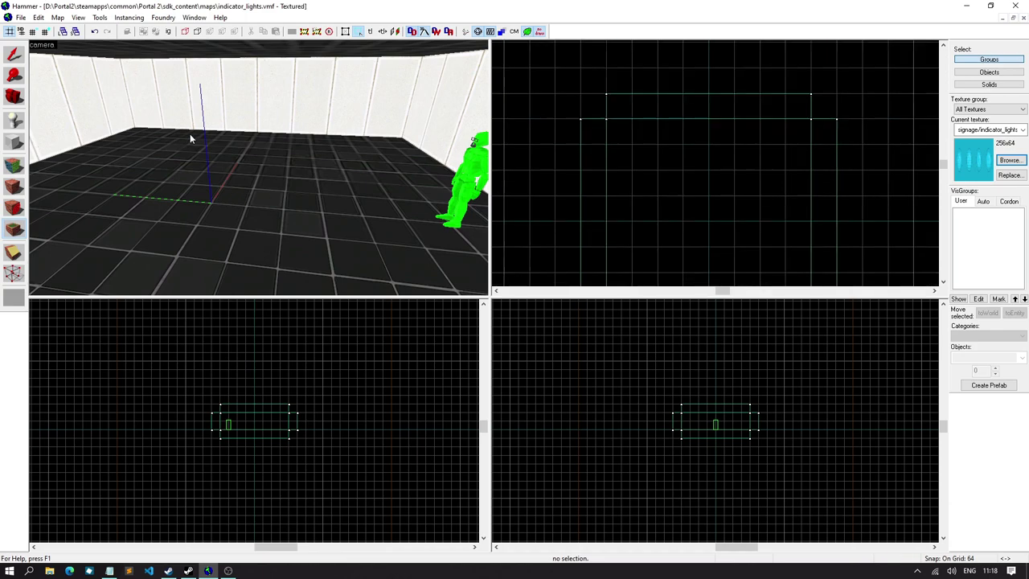
Step: Place a prop_button entity on the floor at the map origin
key("z")
key("d")
key("z")
scroll(682, 154, "down", 3)
scroll(706, 239, "up", 2)
scroll(362, 144, "up", 1)
left_click(14, 55)
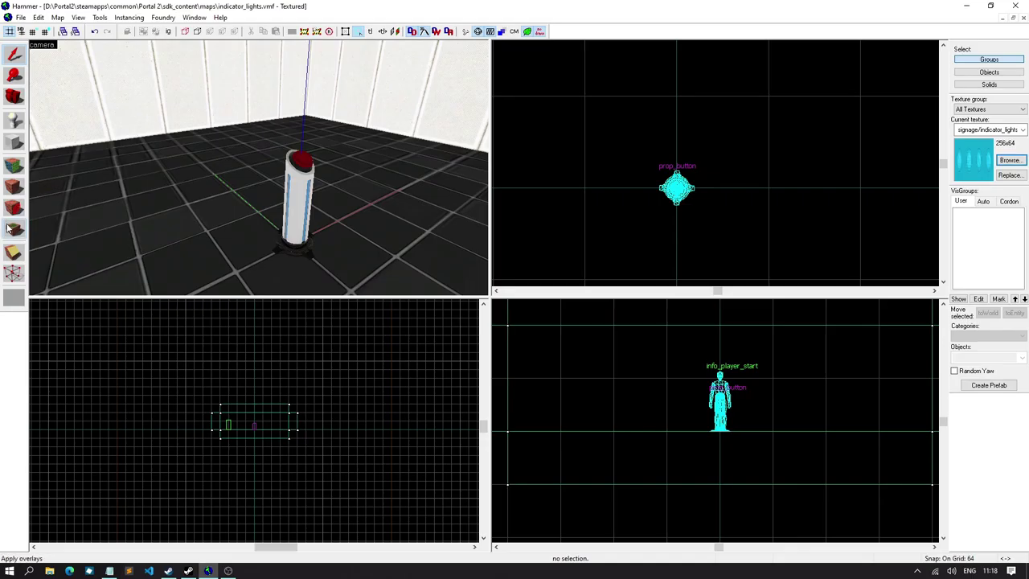
Step: Apply the indicator_lights_floor texture as an overlay on the floor beside the button
scroll(598, 205, "down", 3)
left_click(234, 204)
key("z")
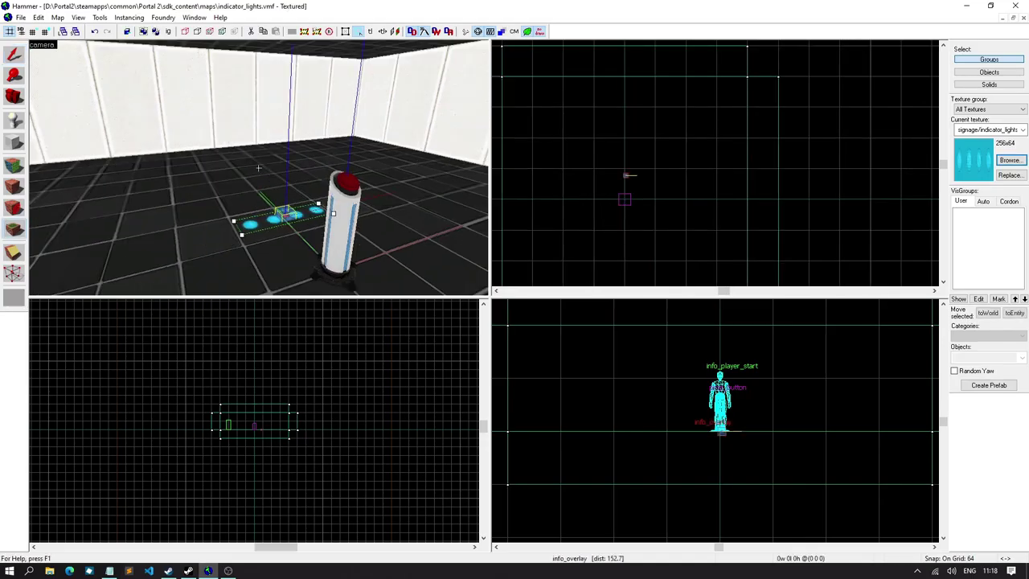
key("s")
key("w")
key("z")
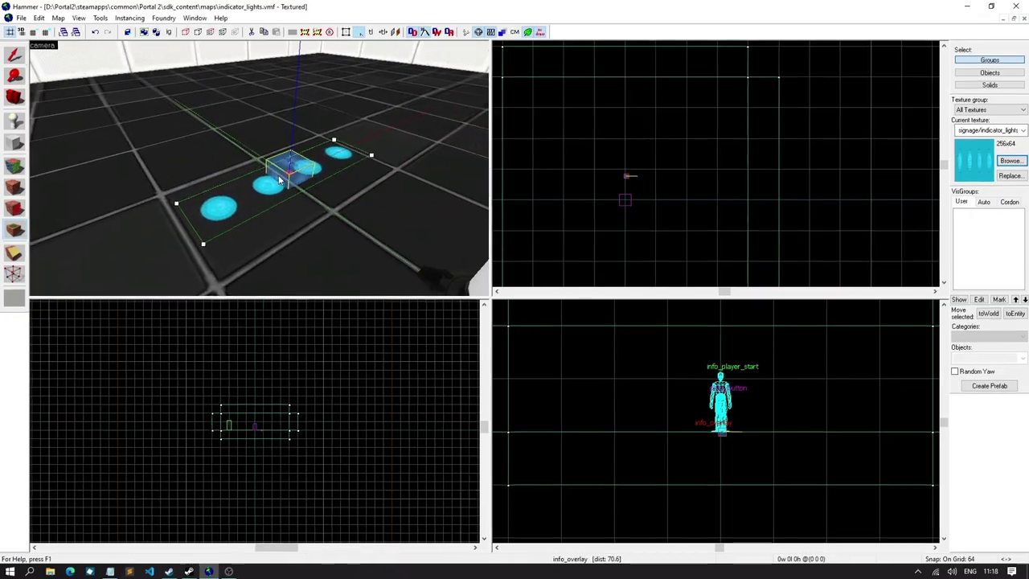
Step: Rotate the floor overlay 90 degrees so it points toward the button, and center it at 0 64 in line with the button
key("shift+s")
scroll(597, 195, "up", 9)
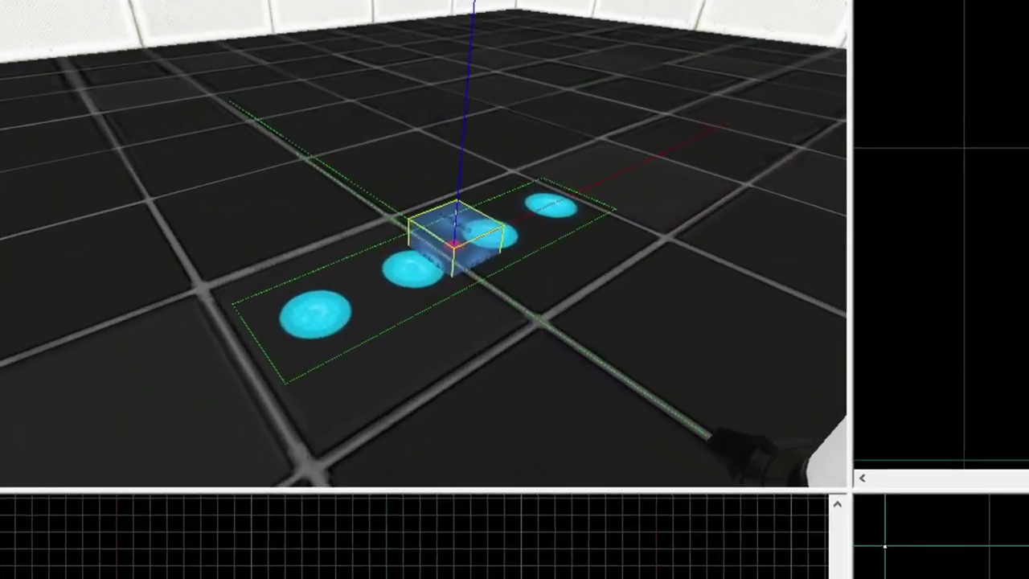
left_click_drag(793, 135, 697, 103)
scroll(709, 172, "down", 2)
scroll(711, 171, "up", 1)
left_click_drag(711, 169, 701, 143)
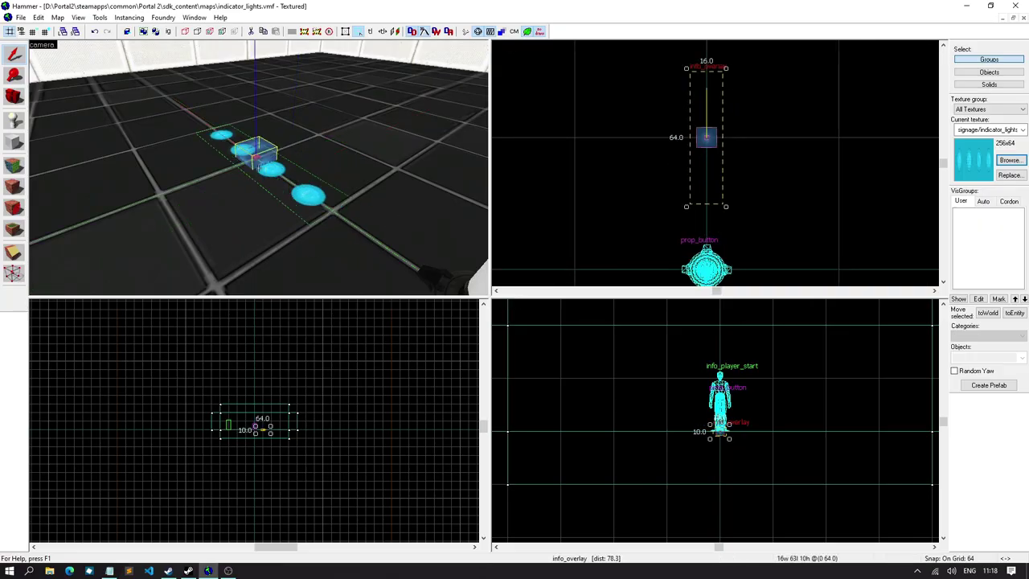
key("z")
key("a")
key("s")
key("z")
Step: Reduce the grid size to 16 and stretch the overlay's near end toward the button for a length of 80 units
key("bracketleft")
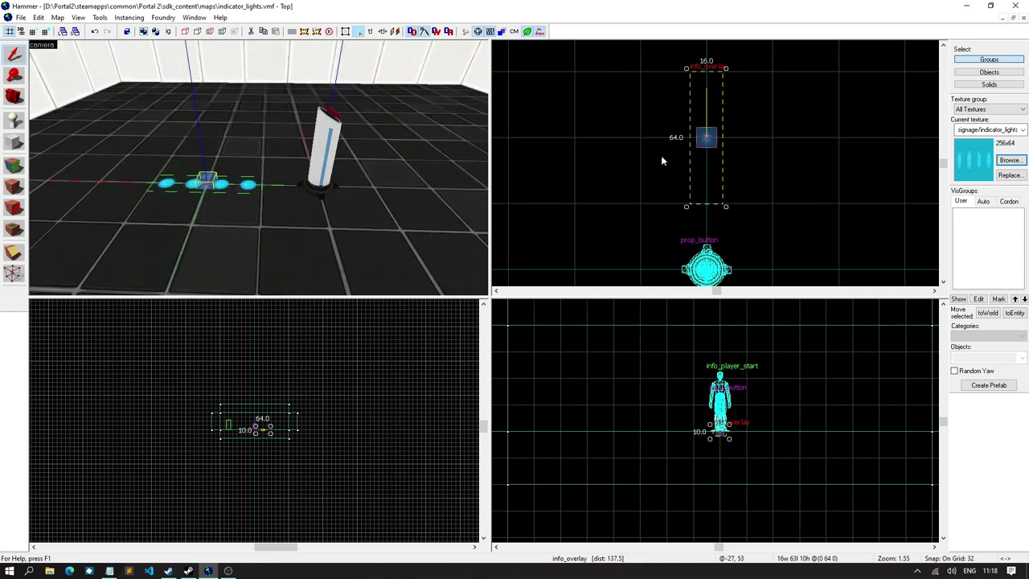
scroll(697, 141, "down", 2)
scroll(703, 141, "up", 2)
left_click(702, 140)
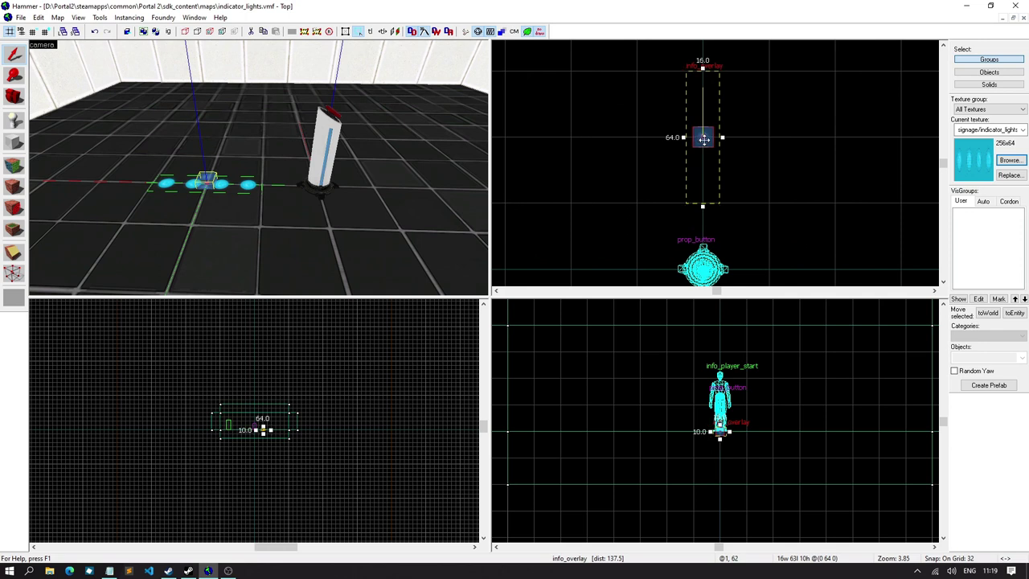
key("bracketleft")
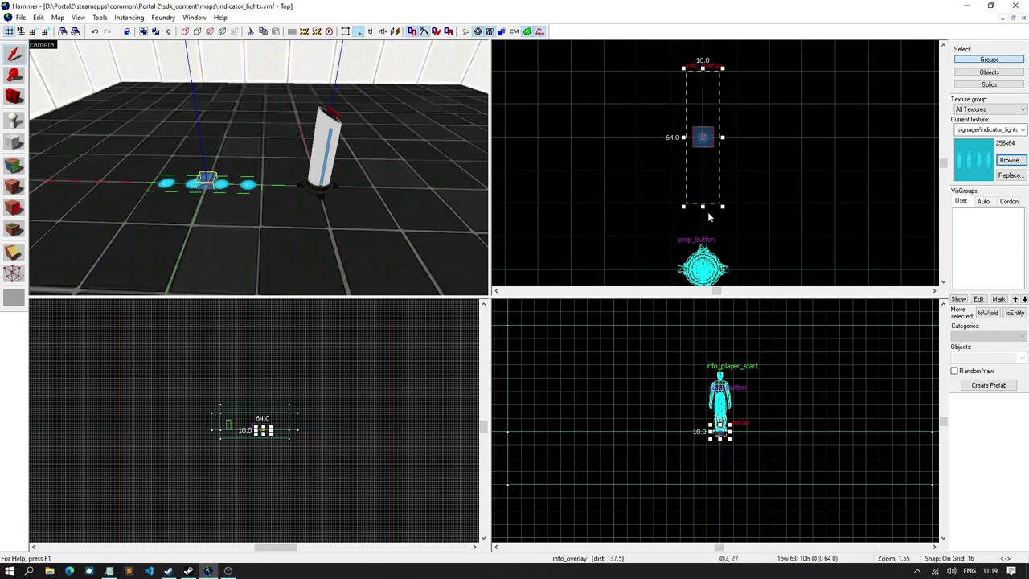
left_click_drag(703, 207, 708, 242)
scroll(743, 270, "down", 3)
key("z")
key("d")
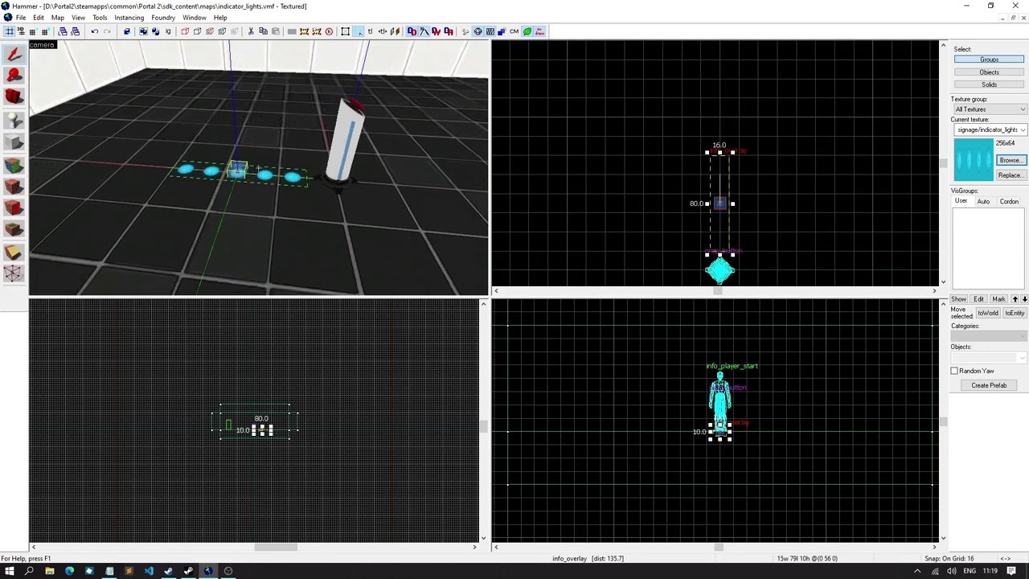
key("z")
Step: Stretch the far end of the floor overlay to the room's back wall and deselect it
scroll(764, 273, "down", 5)
scroll(821, 220, "up", 3)
middle_click_drag(804, 237, 686, 220)
scroll(683, 220, "down", 3)
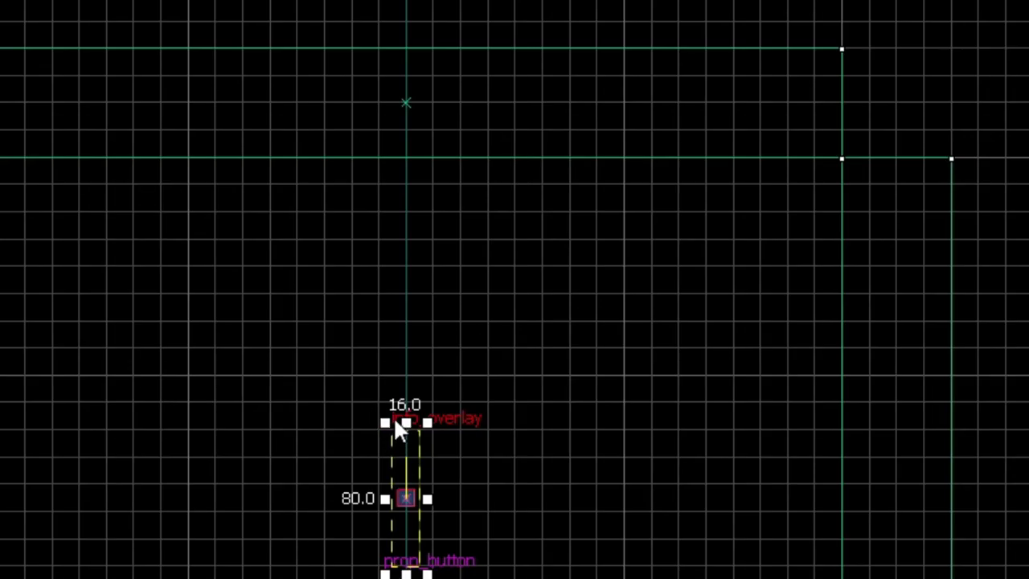
left_click_drag(404, 423, 429, 143)
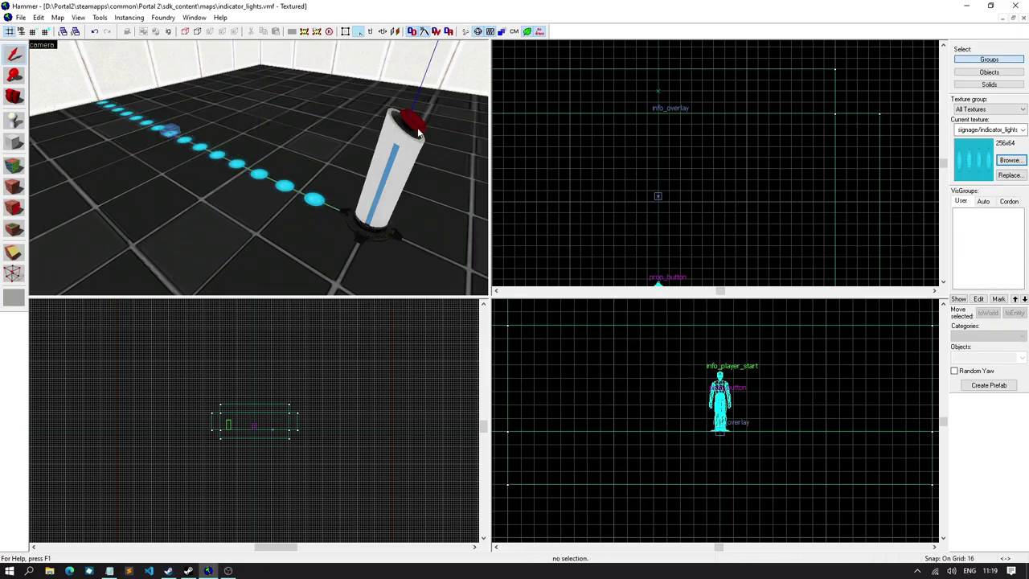
key("z")
key("w")
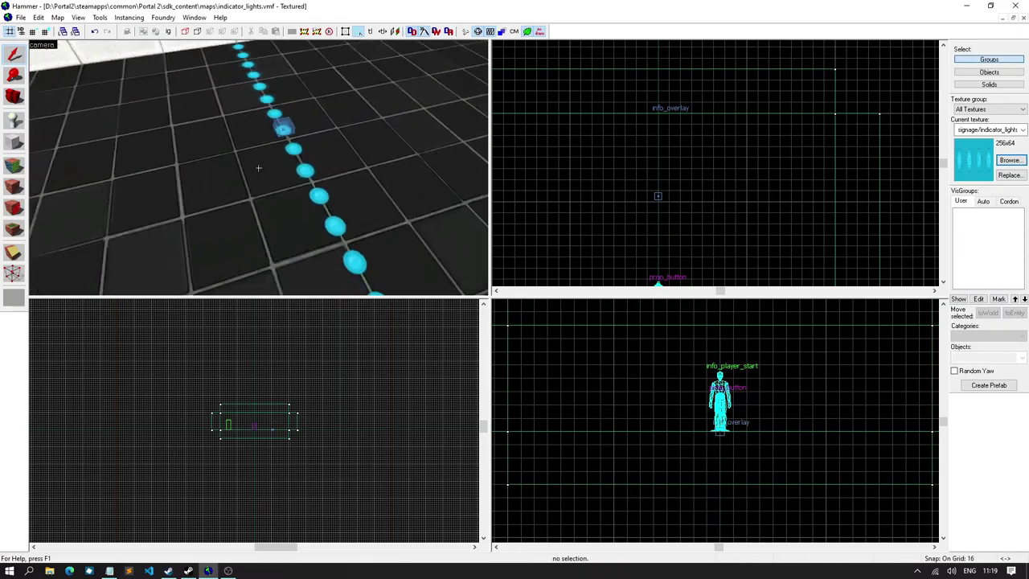
key("s")
key("s")
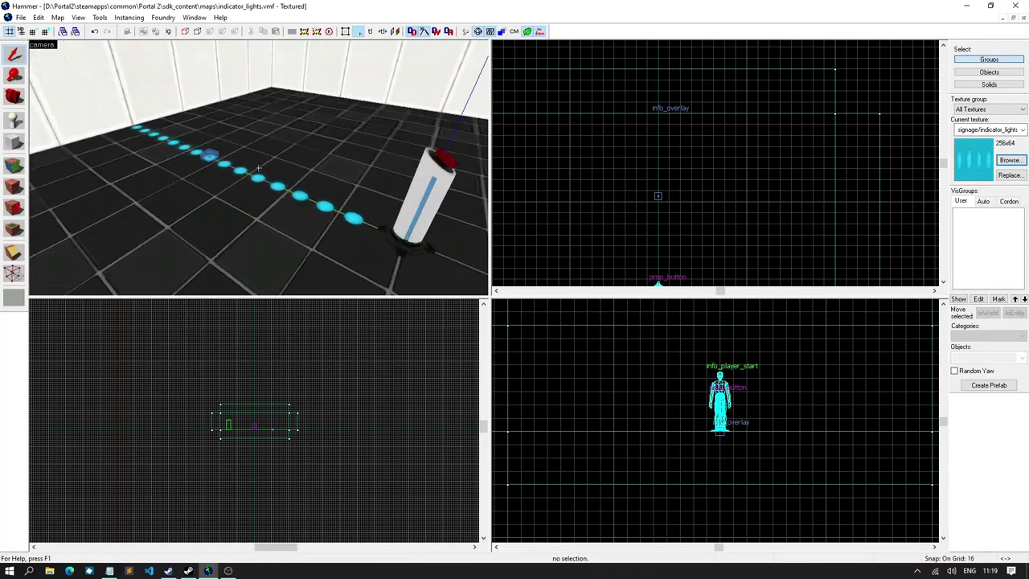
key("z")
Step: Make signage/indicator_lights/indicator_lights_wall the current texture and apply it as an overlay on the back wall above the floor strip's end
left_click(1010, 160)
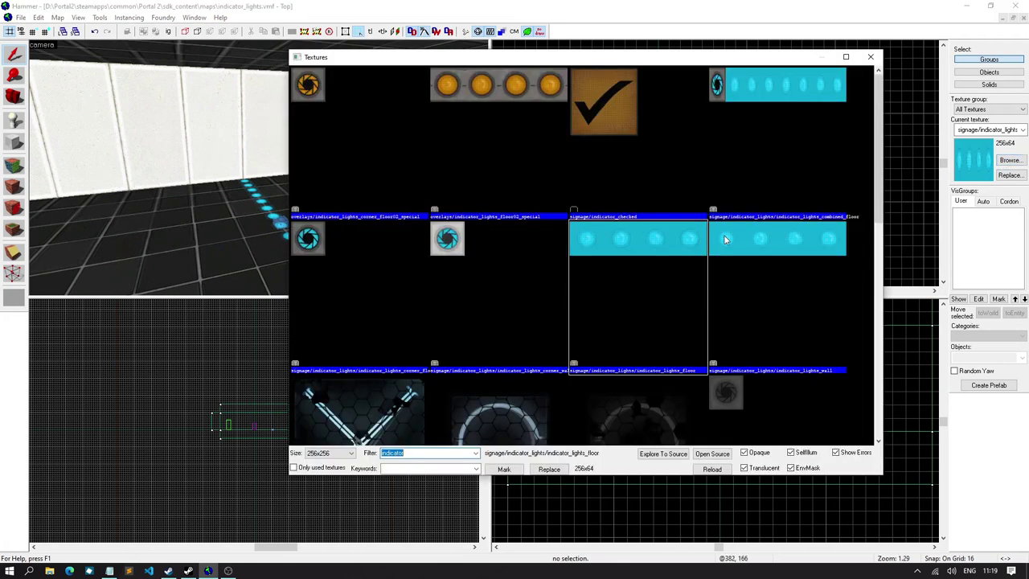
left_click(742, 258)
double_click(742, 258)
left_click(14, 228)
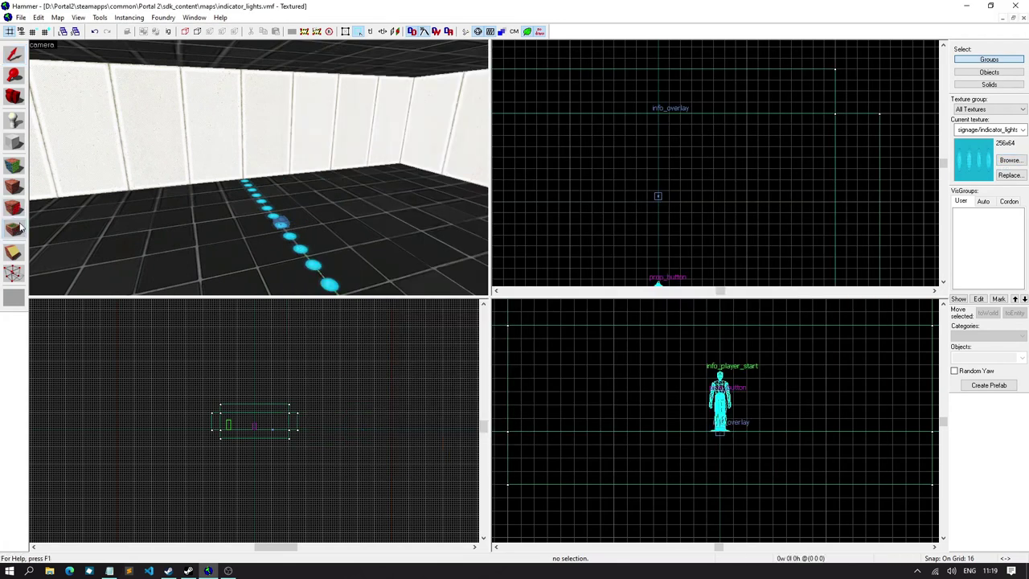
left_click(232, 149)
Step: Rotate the wall overlay 90 degrees so its row of lights runs vertically in line with the floor strip
scroll(661, 137, "up", 4)
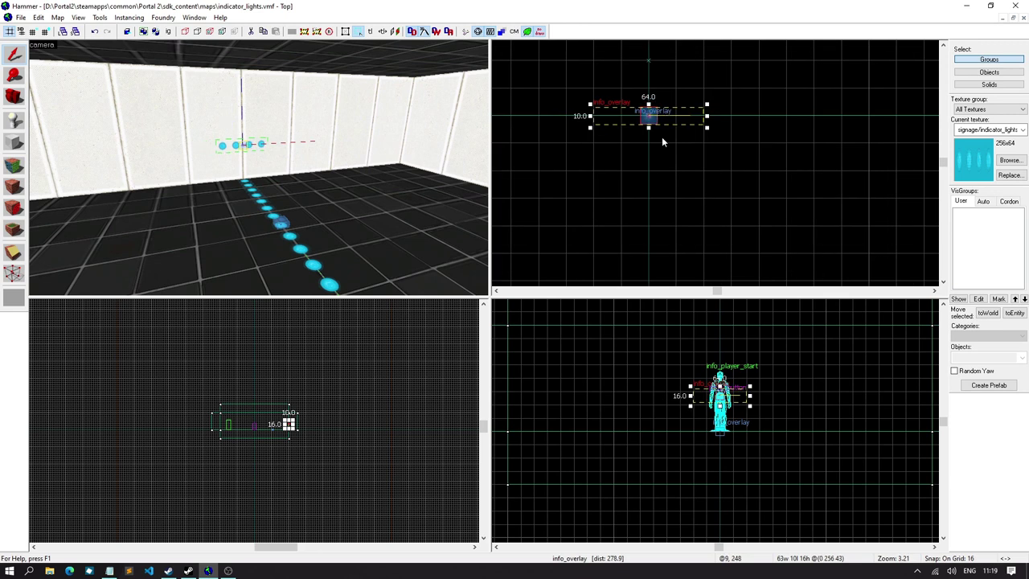
scroll(723, 408, "up", 4)
key("z")
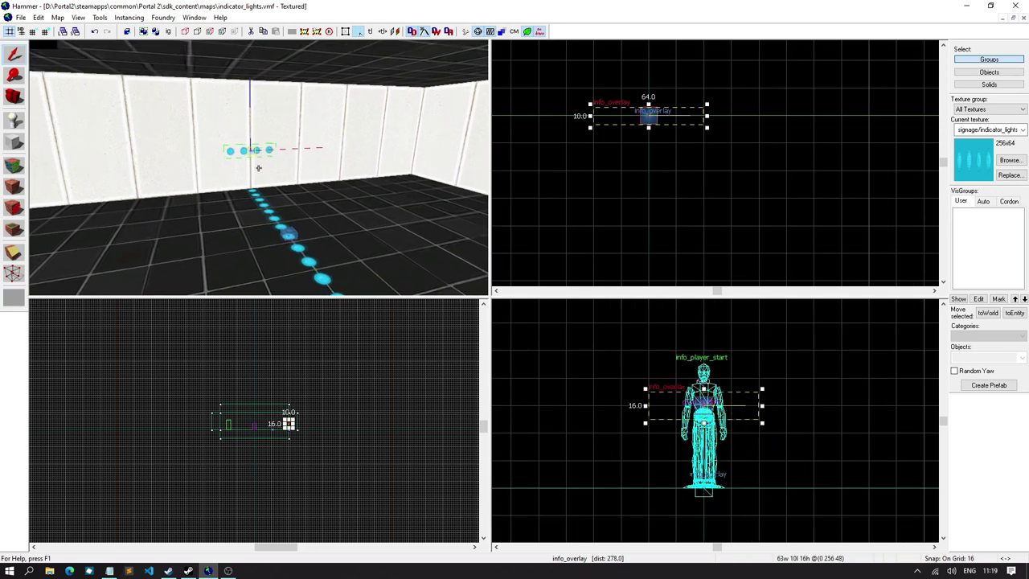
key("w")
key("z")
scroll(704, 401, "up", 1)
left_click(704, 407)
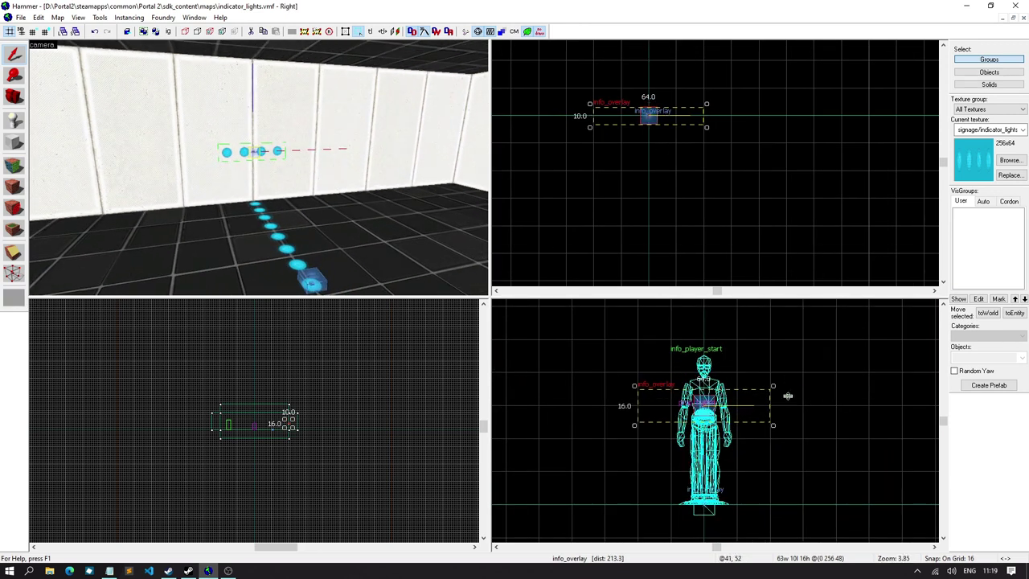
left_click(288, 421)
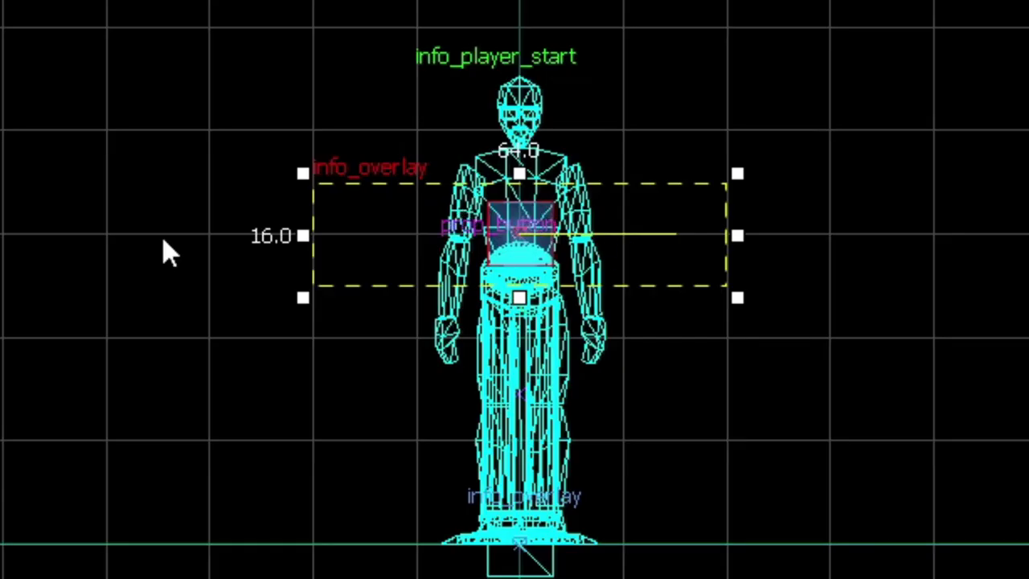
left_click(565, 234)
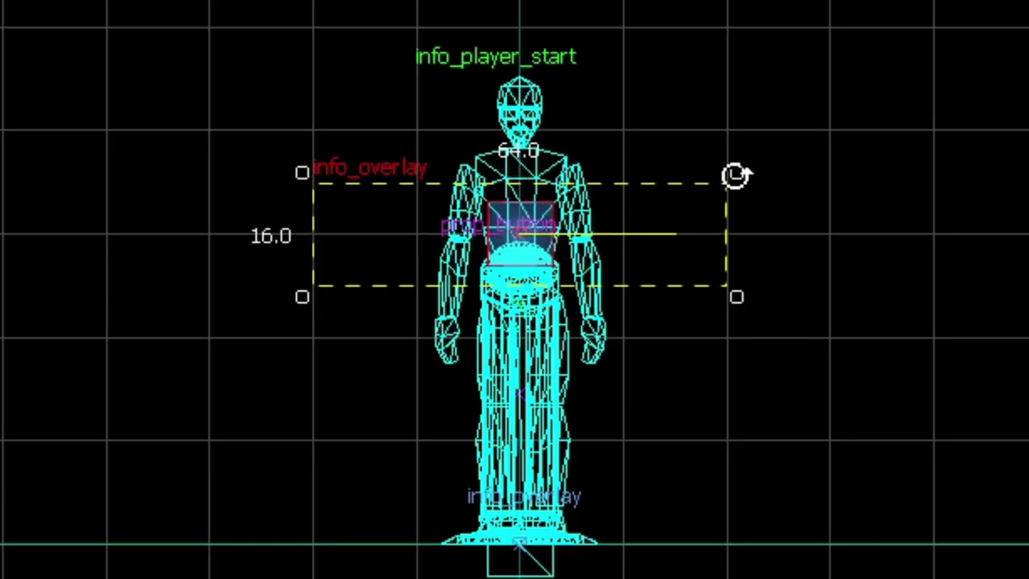
left_click_drag(737, 175, 493, 120)
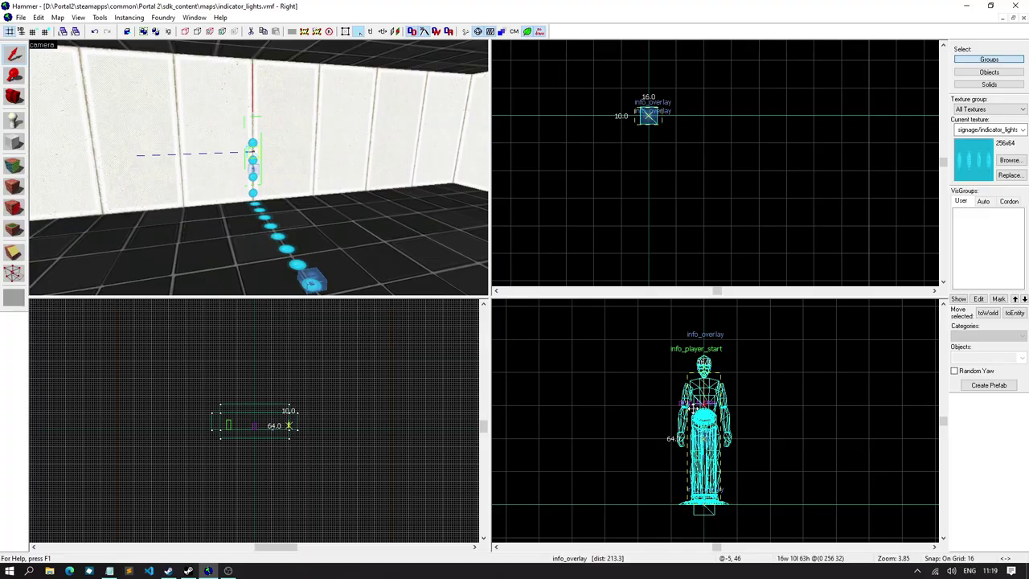
Step: Deselect the wall overlay and inspect the indicator light strip along the floor from the button and up the wall
left_click(852, 446)
key("z")
key("a")
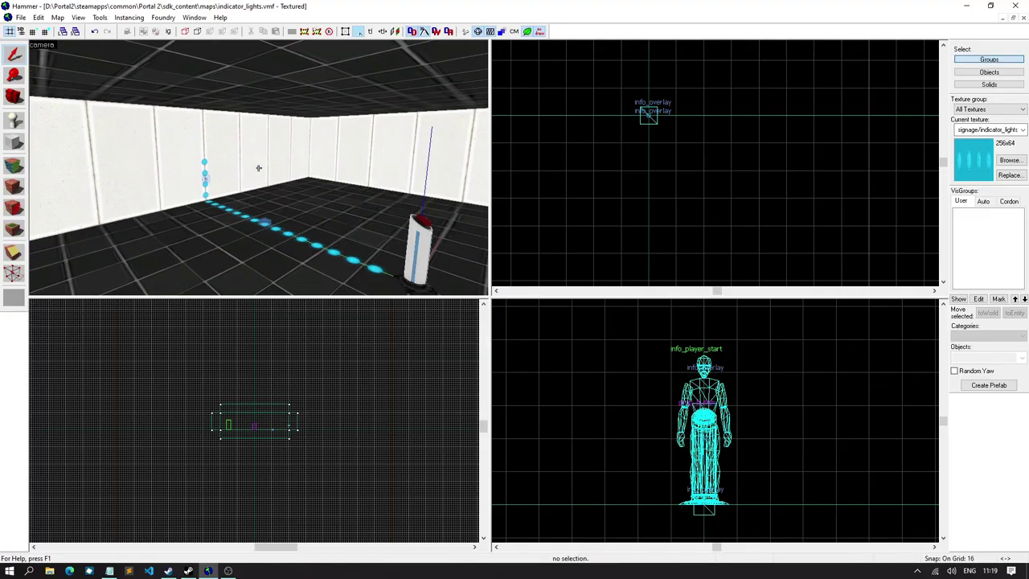
key("d")
key("z")
key("z")
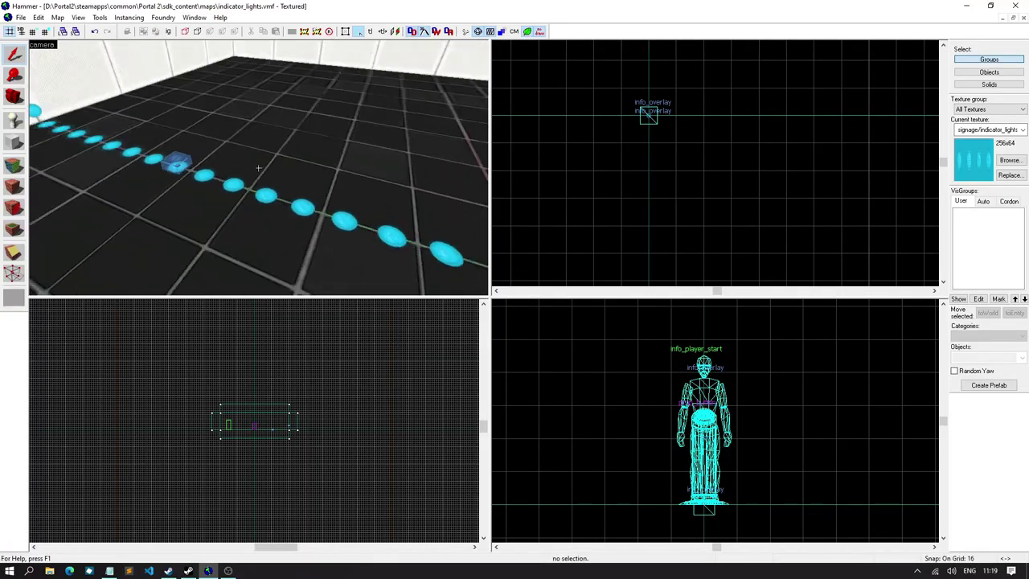
key("w")
key("s")
key("z")
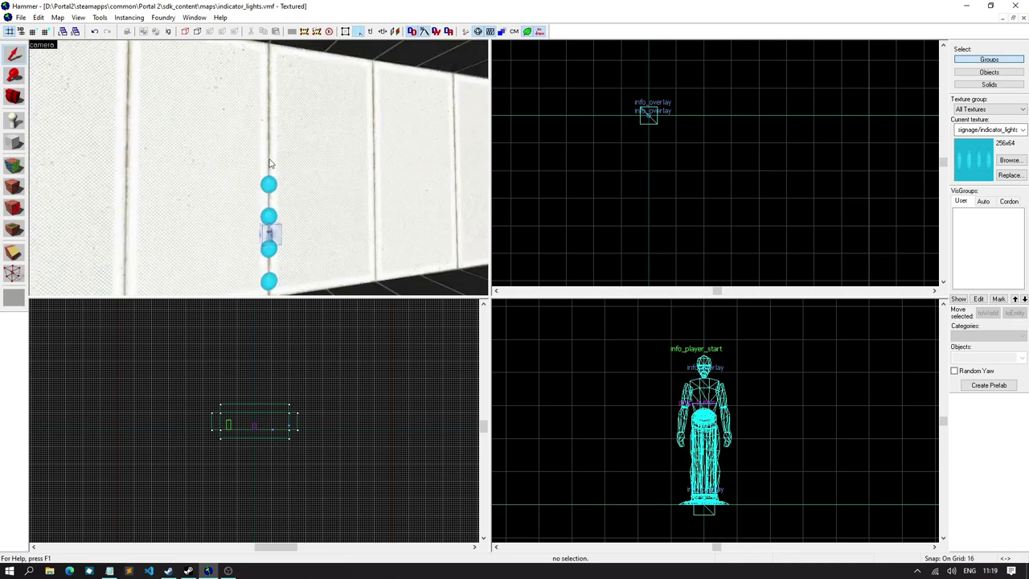
Step: Filter the available textures by signage and make signage/signage_doorstate the current texture
left_click(1010, 160)
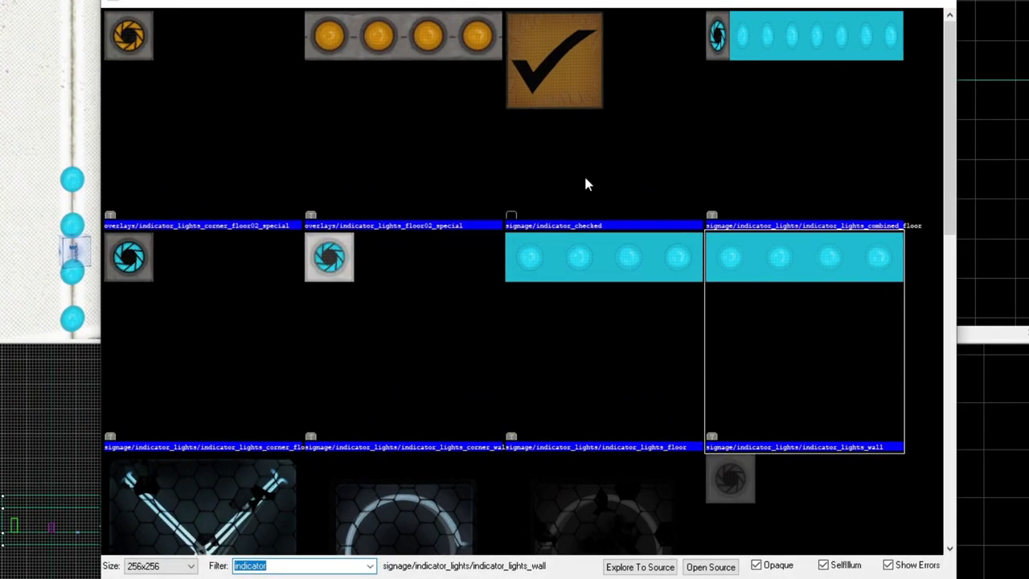
scroll(603, 201, "down", 4)
scroll(699, 305, "up", 4)
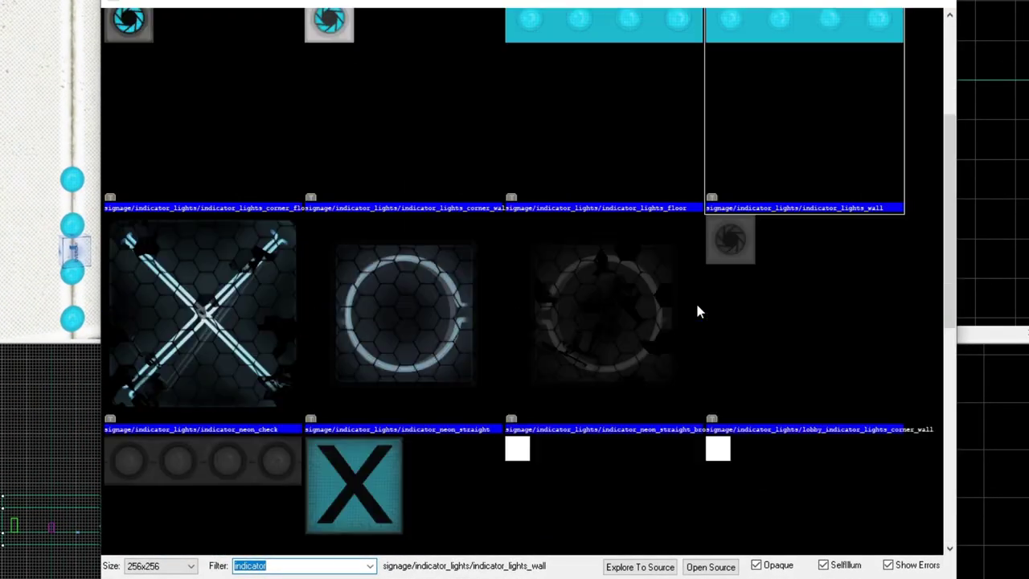
scroll(704, 305, "down", 5)
scroll(702, 294, "up", 4)
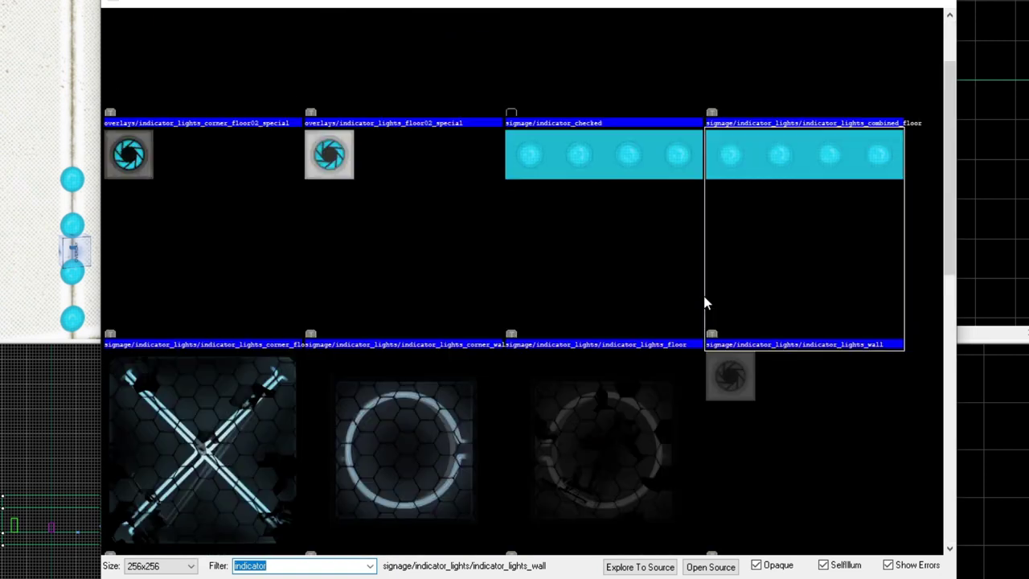
scroll(705, 303, "up", 1)
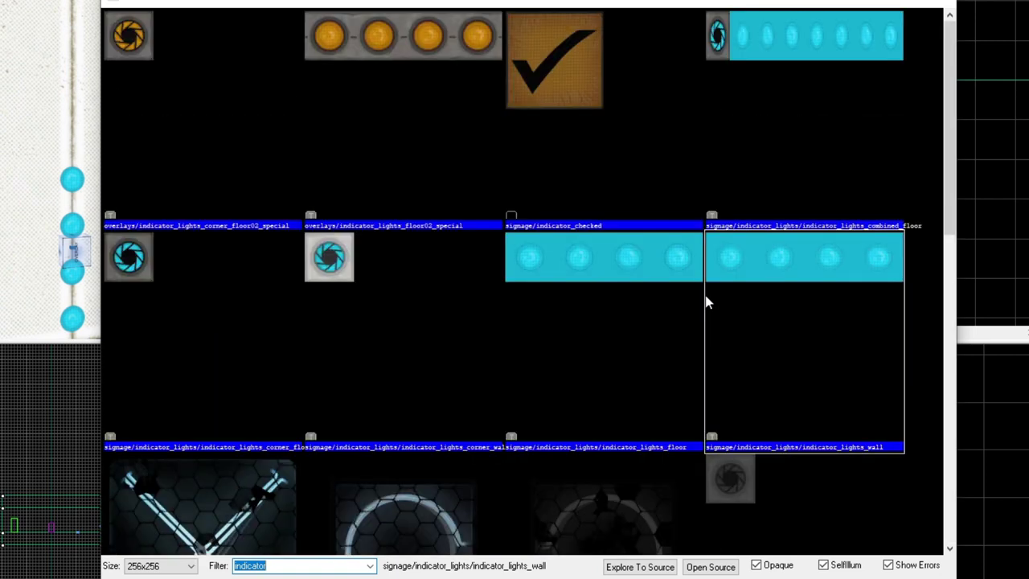
type("signage")
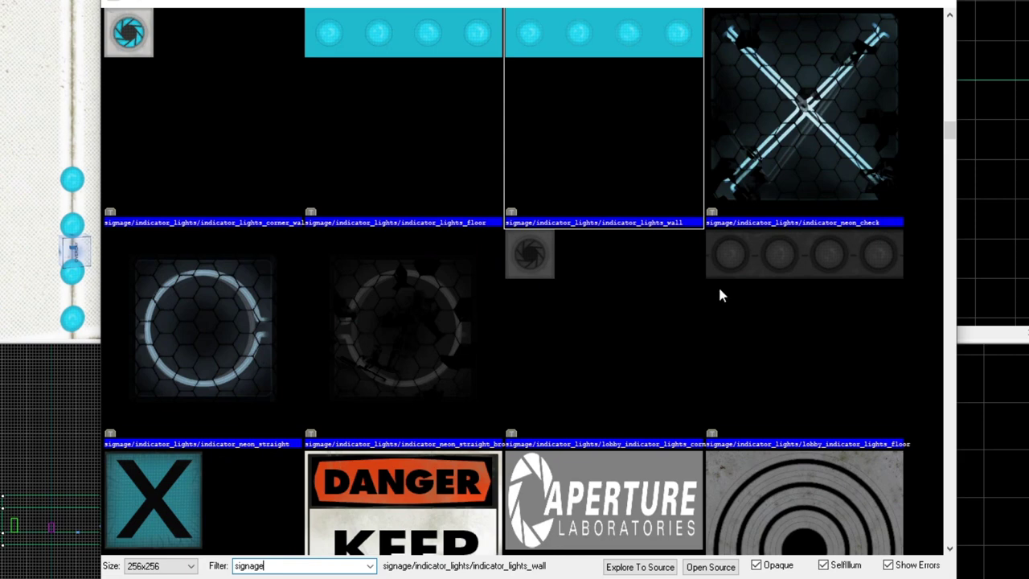
scroll(437, 292, "up", 1)
scroll(385, 271, "up", 2)
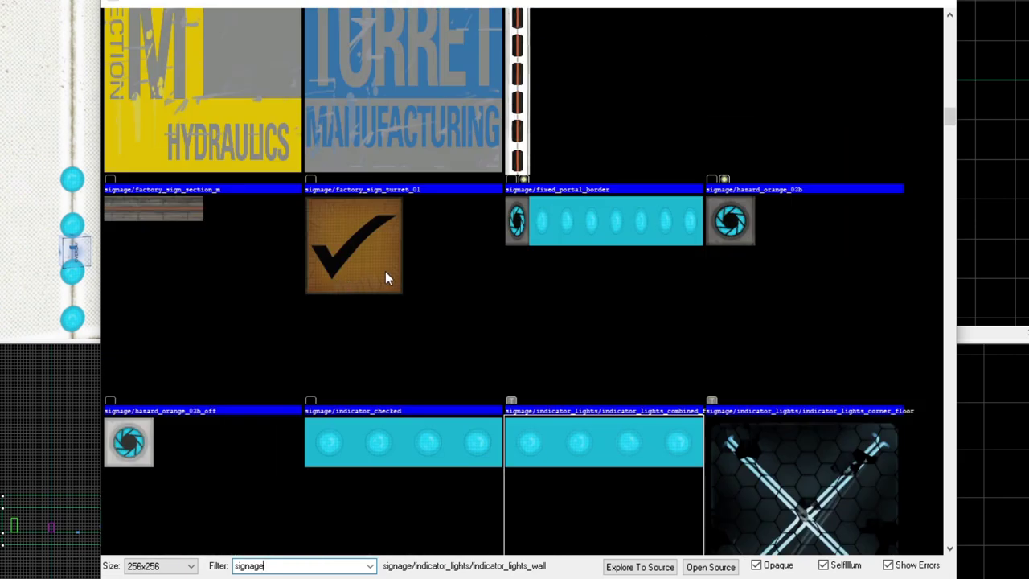
scroll(498, 311, "down", 15)
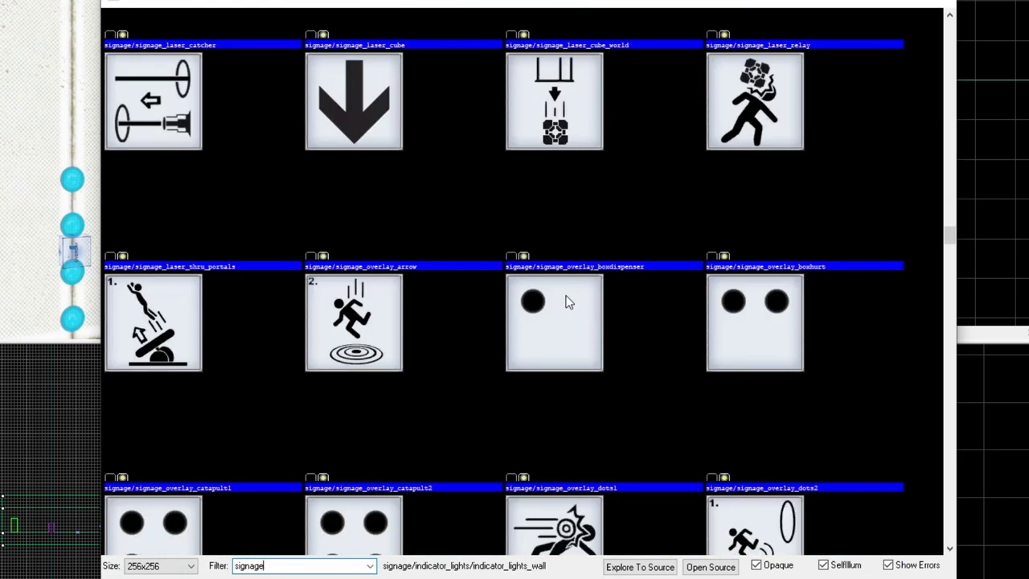
scroll(584, 271, "up", 4)
scroll(523, 366, "down", 1)
double_click(551, 327)
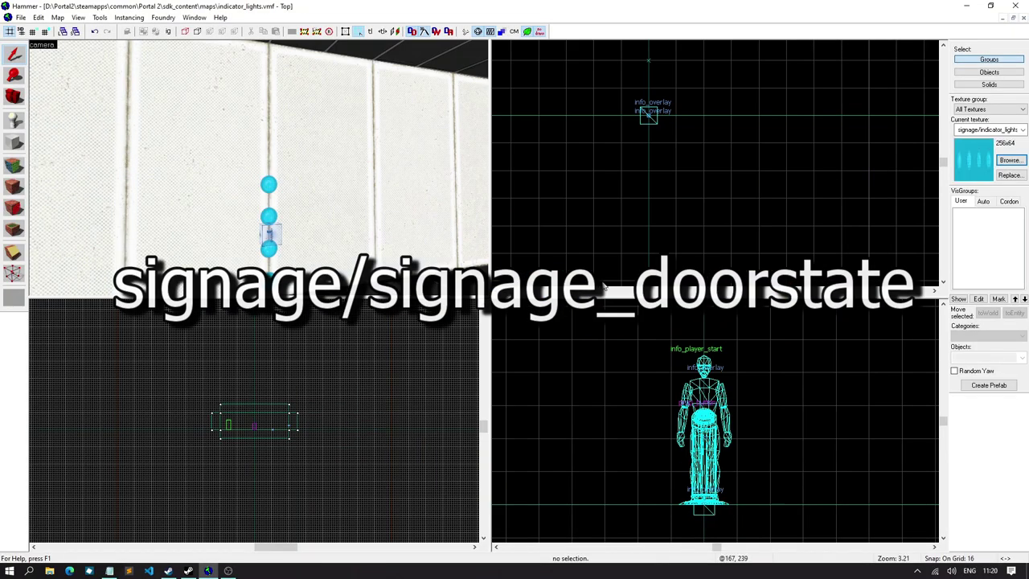
Step: Apply the door-state sign as an overlay on the back wall directly above the vertical row of lights and deselect it
key("shift+o")
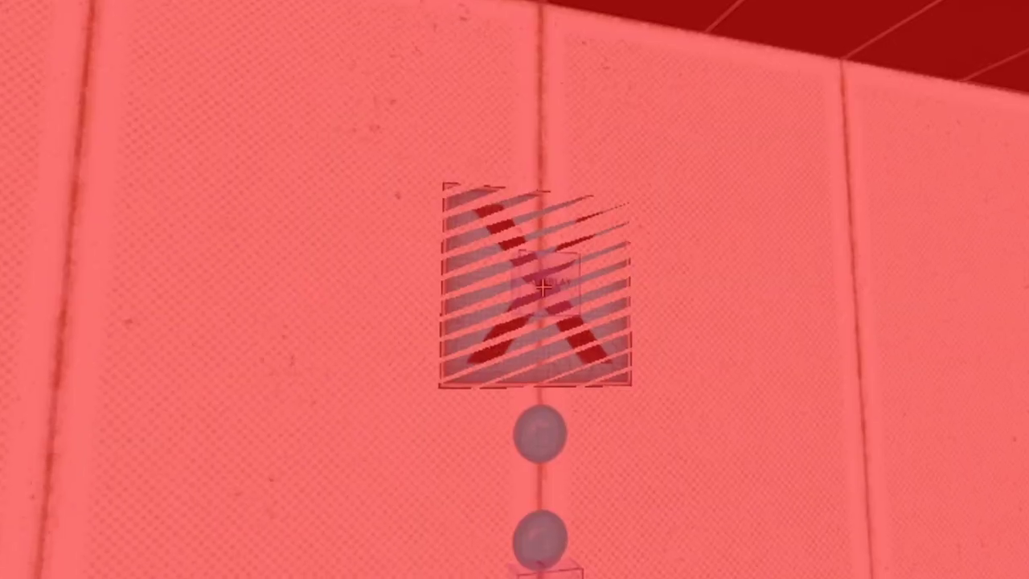
key("w")
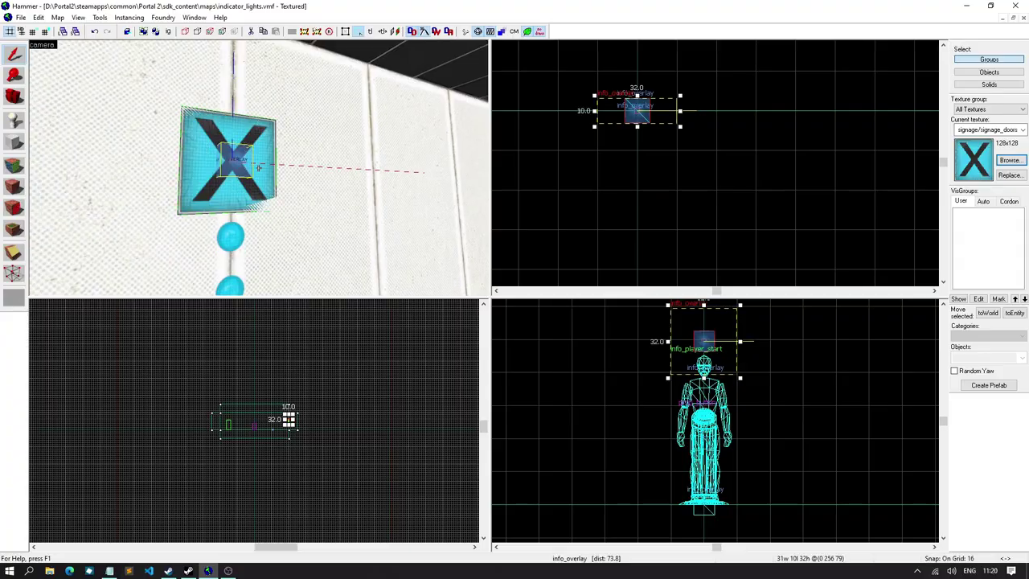
key("w")
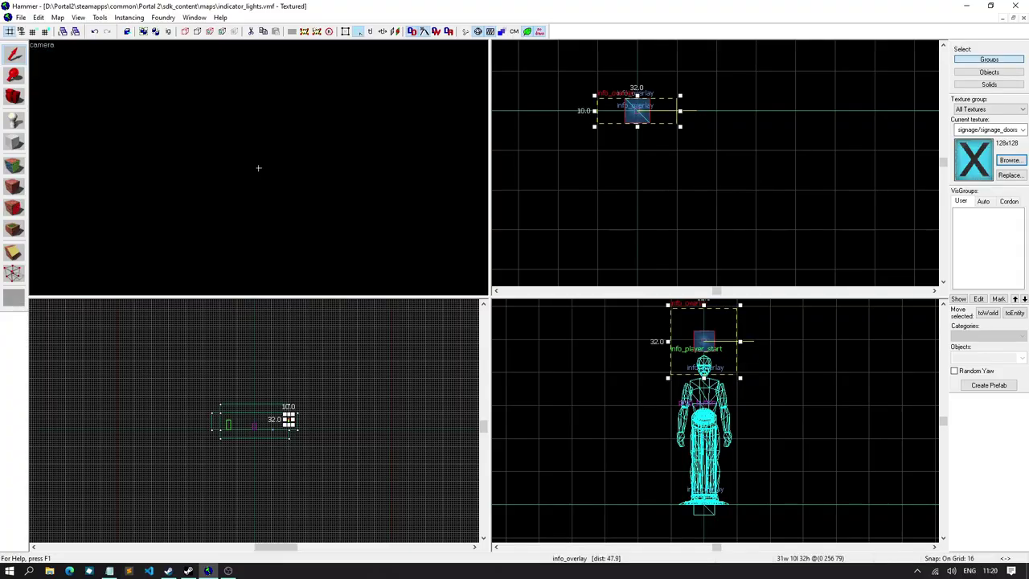
key("Escape")
key("s")
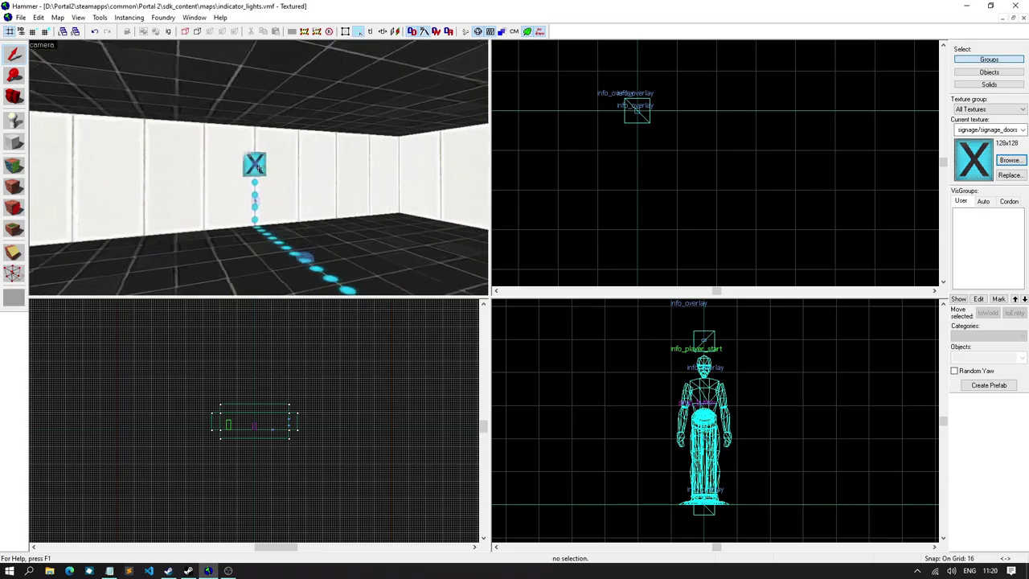
Step: Select the floor lights, wall lights and door-state sign overlays together and group them
key("w")
key("z")
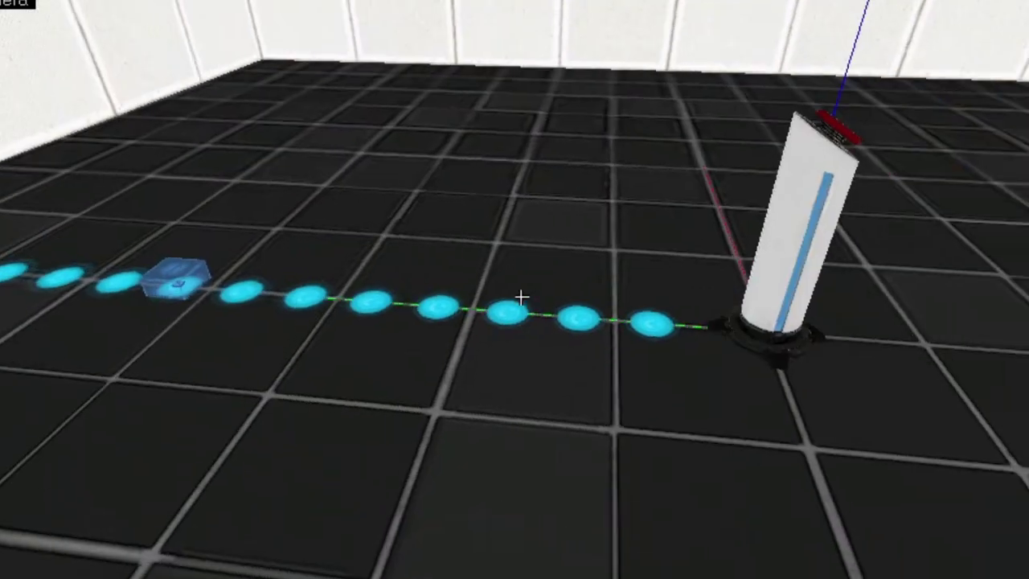
key("s")
key("a")
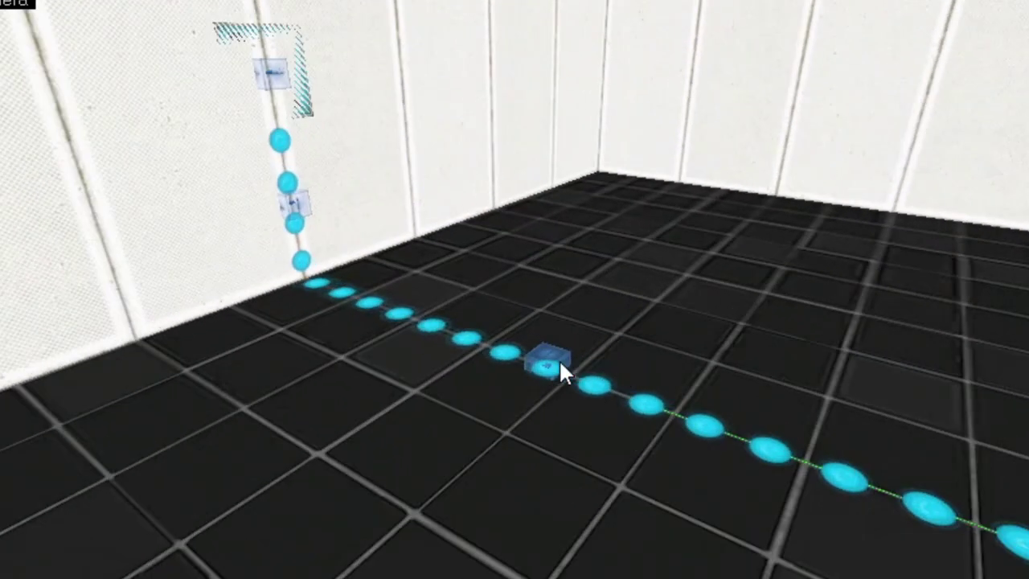
left_click(551, 362)
left_click(296, 195, "ctrl")
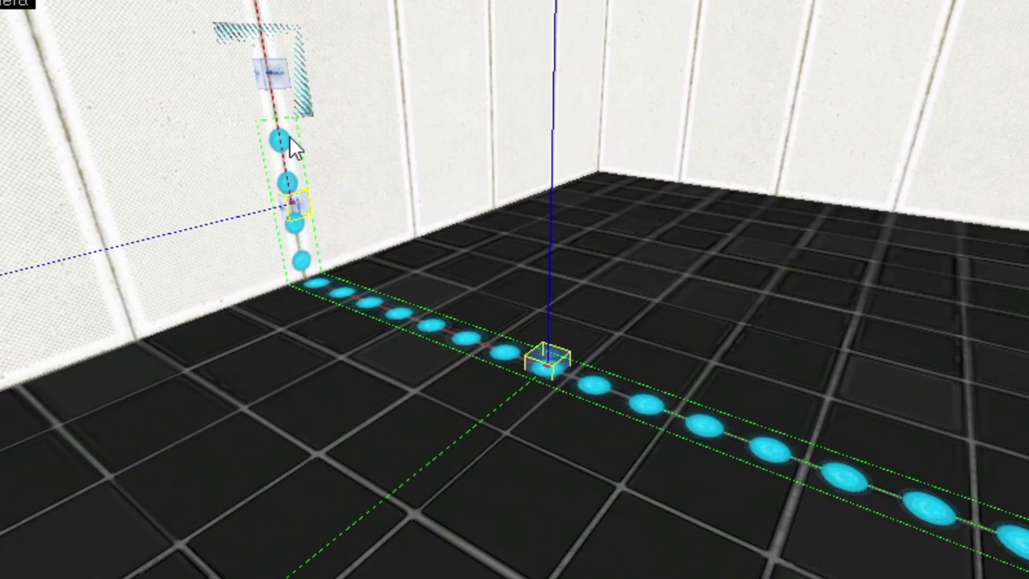
left_click(277, 81, "ctrl")
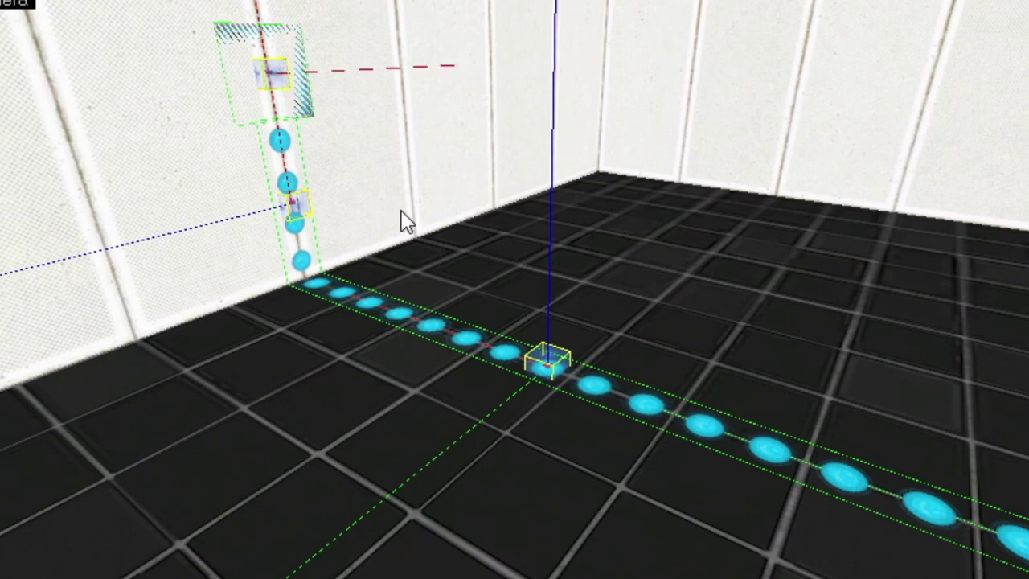
key("ctrl+g")
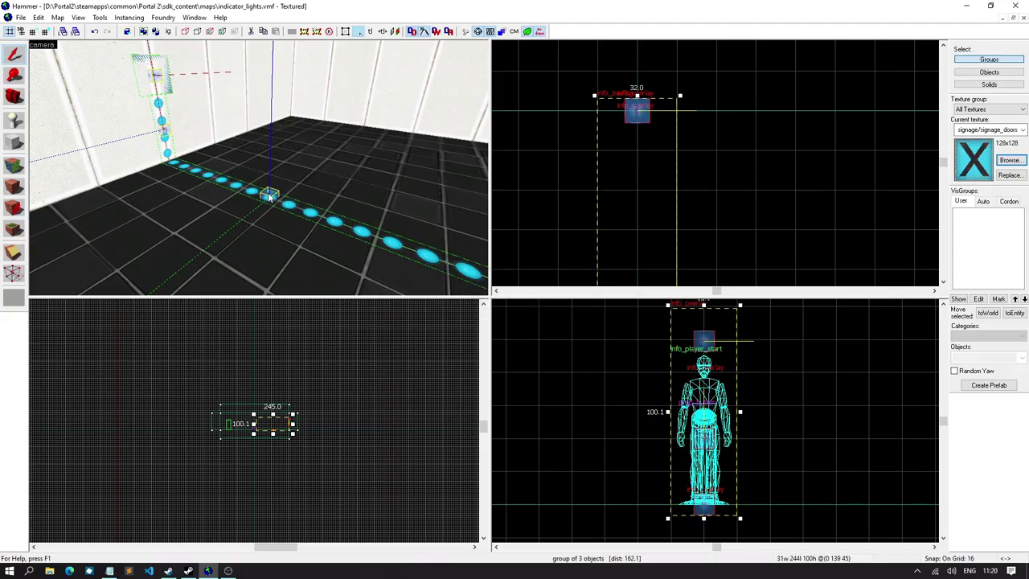
Step: Name the three grouped overlays indicator_lights in their object properties and apply the change
key("alt+Return")
left_click(577, 235)
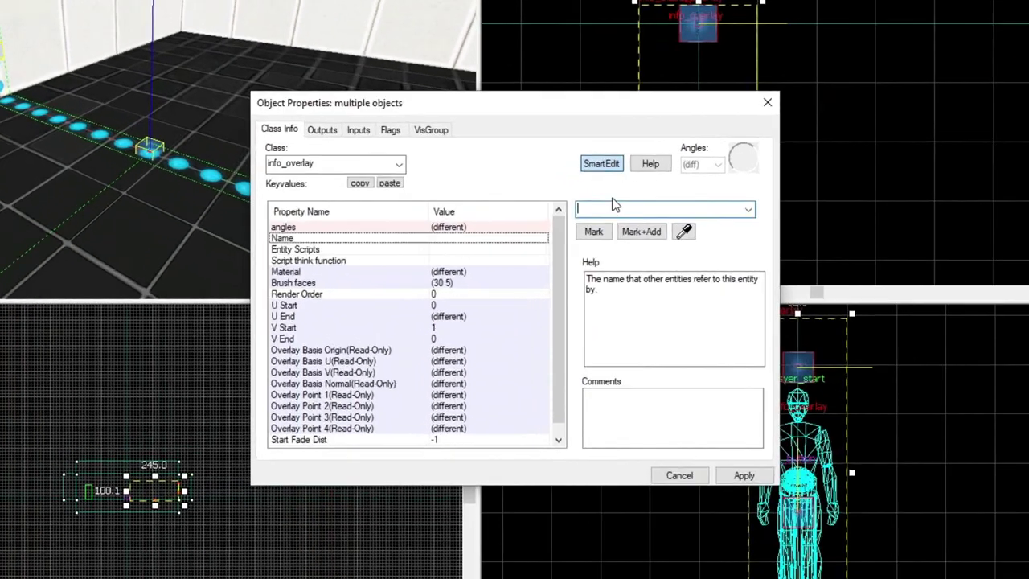
type("in")
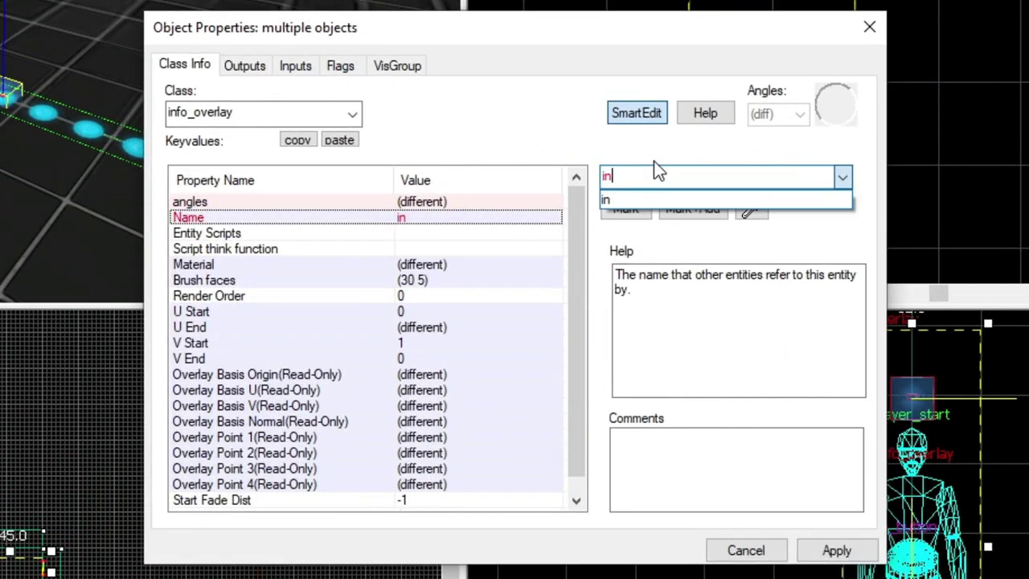
type("dicator")
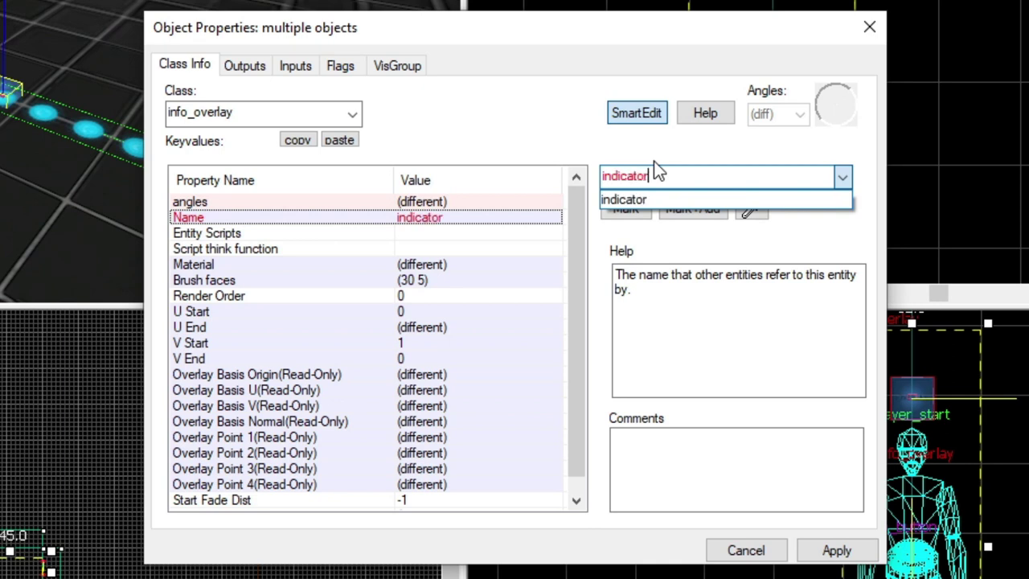
type("_lights")
key("Return")
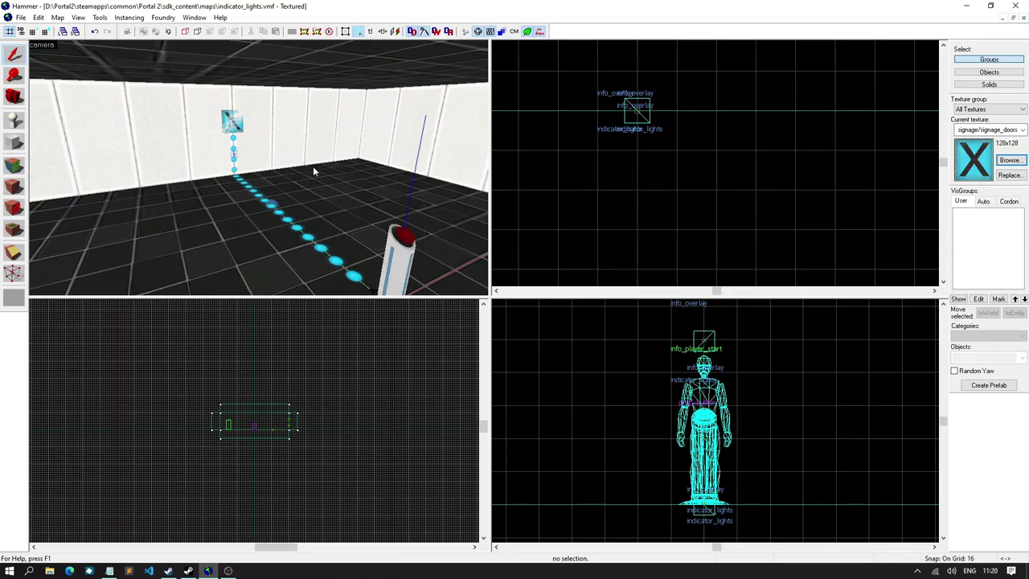
Step: Place a new entity on the floor beside the light strip and change its class to env_texturetoggle
left_click(17, 119)
left_click(200, 232)
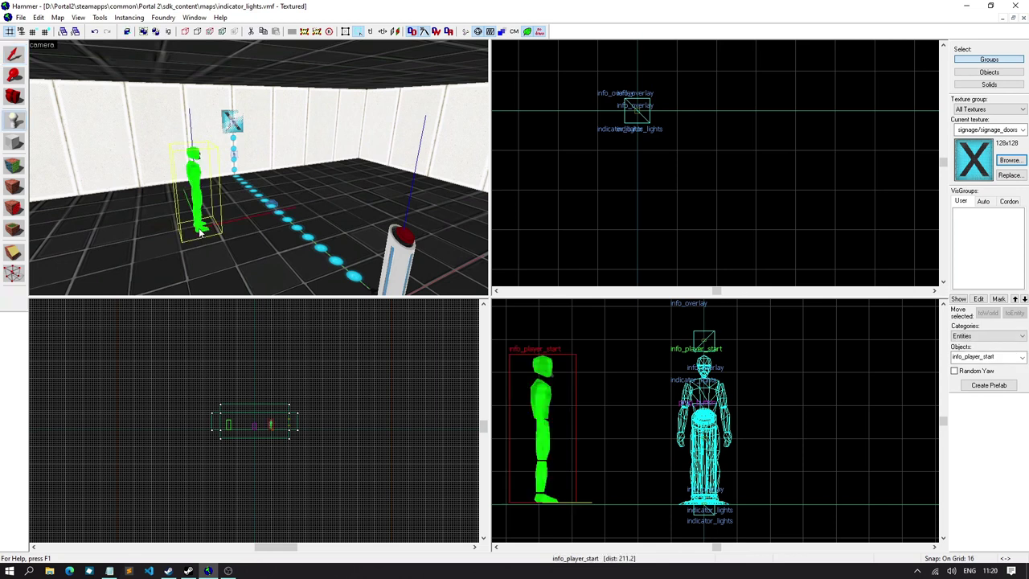
key("alt+Return")
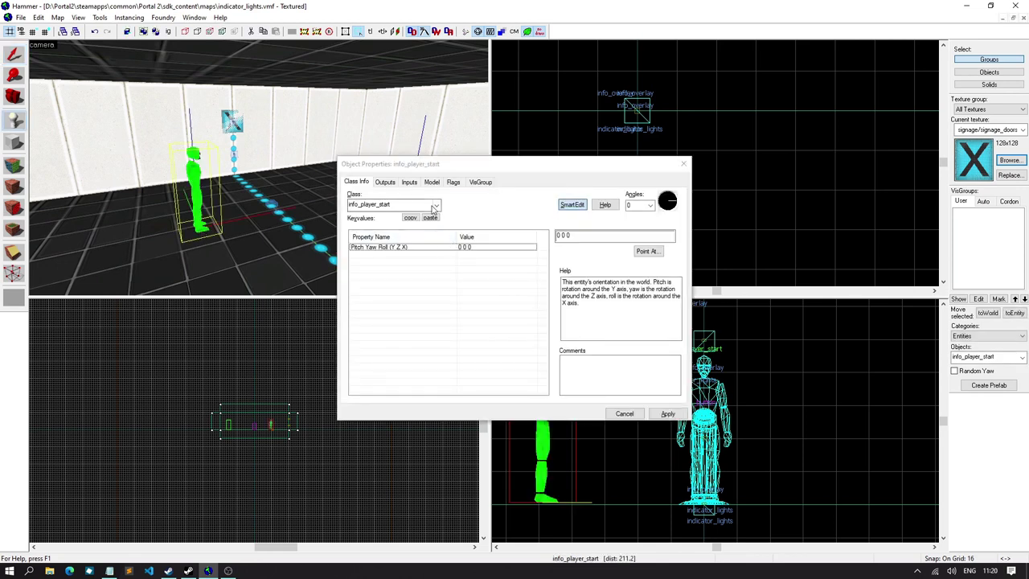
left_click(684, 165)
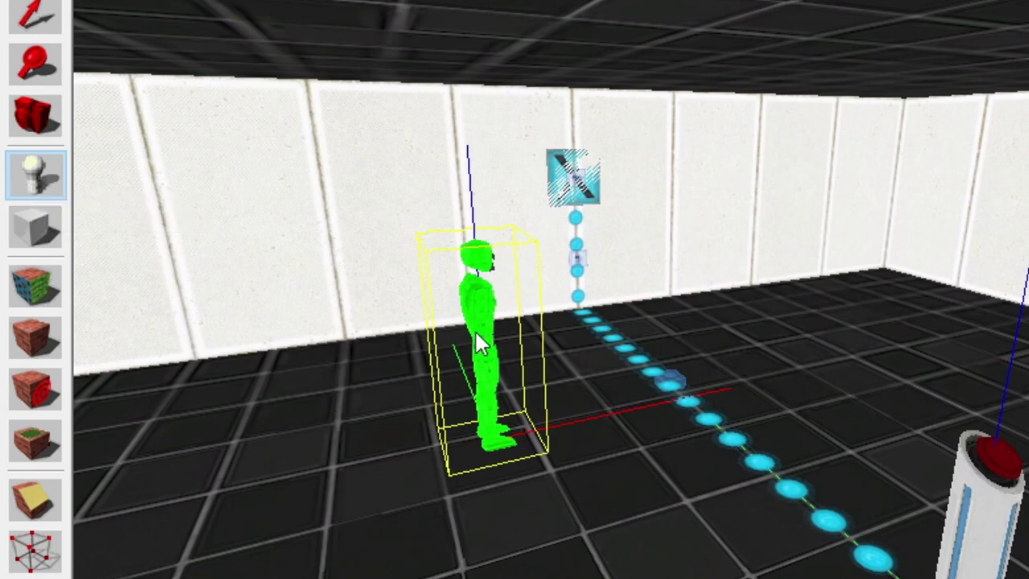
key("alt+Return")
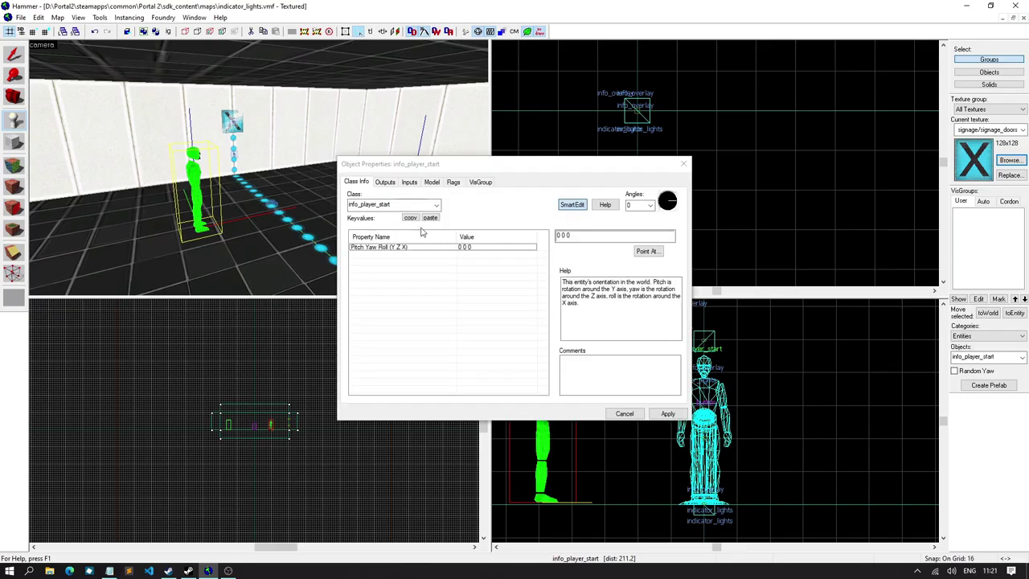
left_click(436, 207)
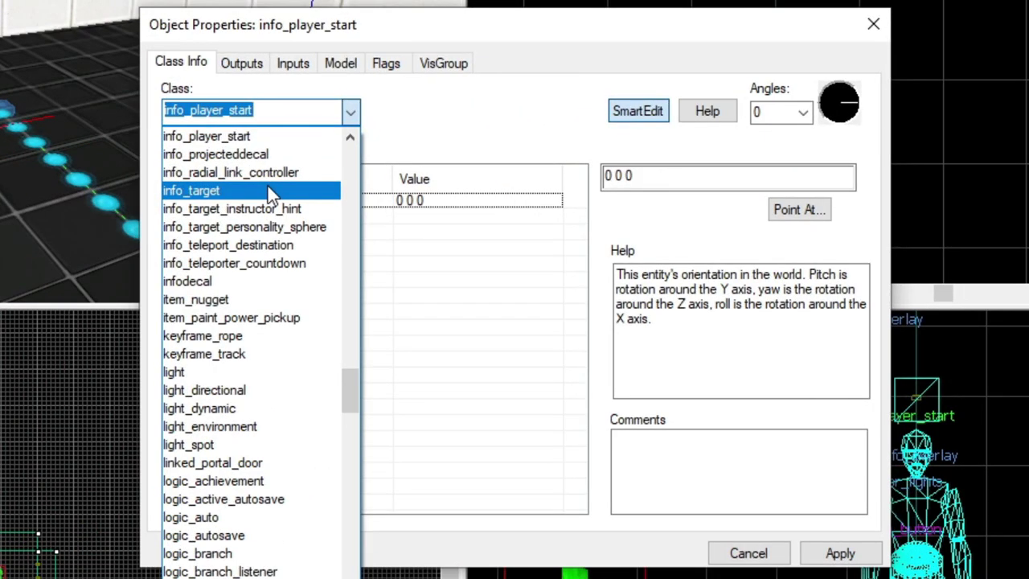
type("texture")
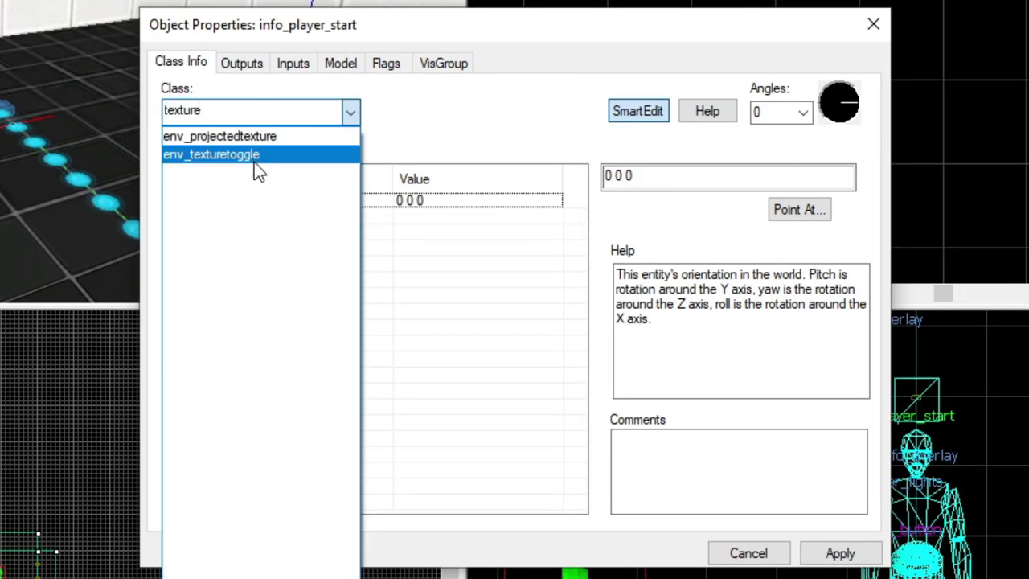
left_click(249, 155)
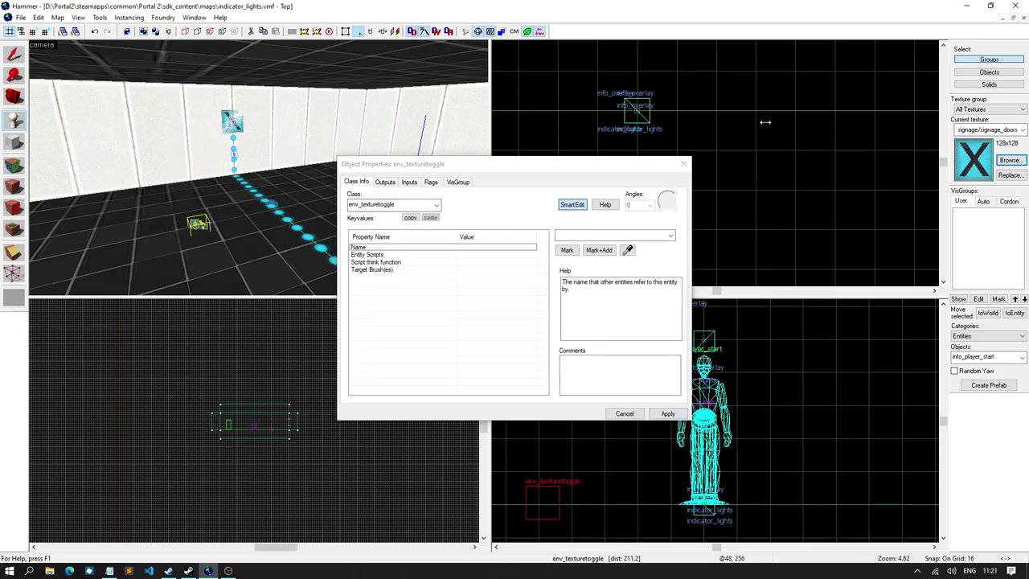
left_click(684, 164)
Step: Move the env_texturetoggle entity in line with the light strip, between the button and the back wall
scroll(681, 154, "down", 5)
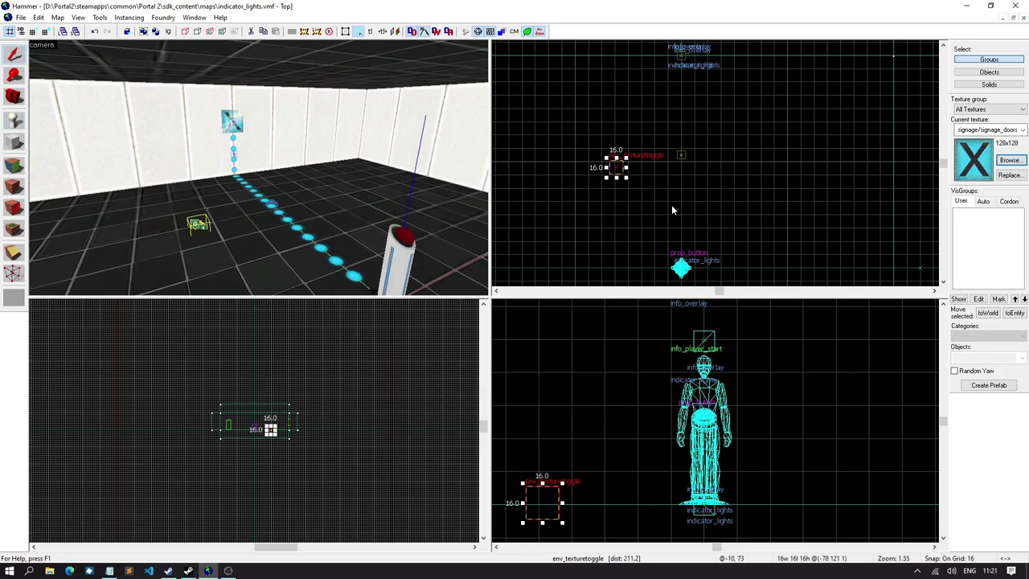
left_click_drag(622, 170, 679, 163)
scroll(693, 488, "down", 2)
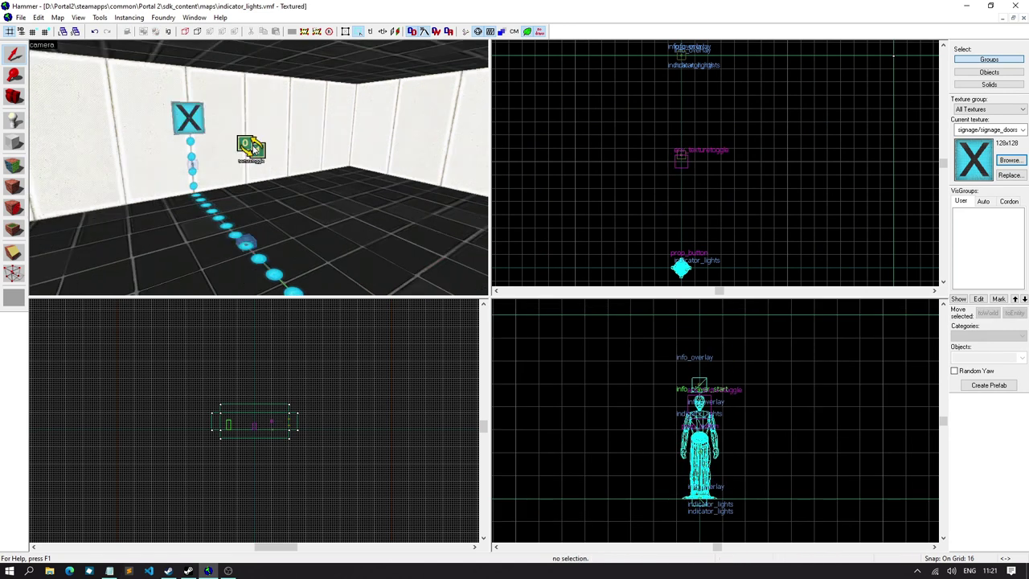
Step: Name the env_texturetoggle entity indicator_lights_tt in its object properties
double_click(252, 148)
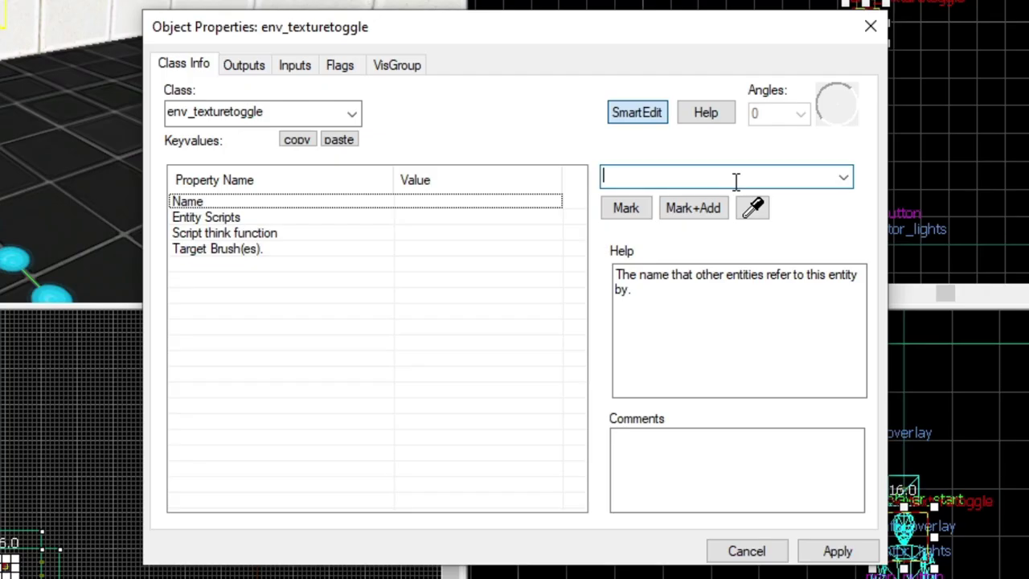
type("ind")
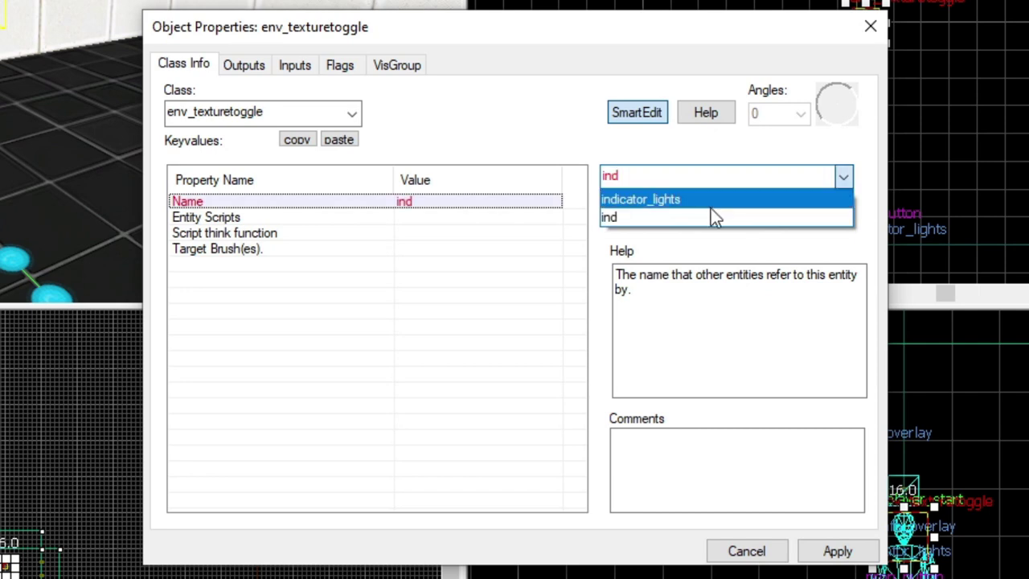
left_click(711, 201)
left_click(714, 180)
type("_")
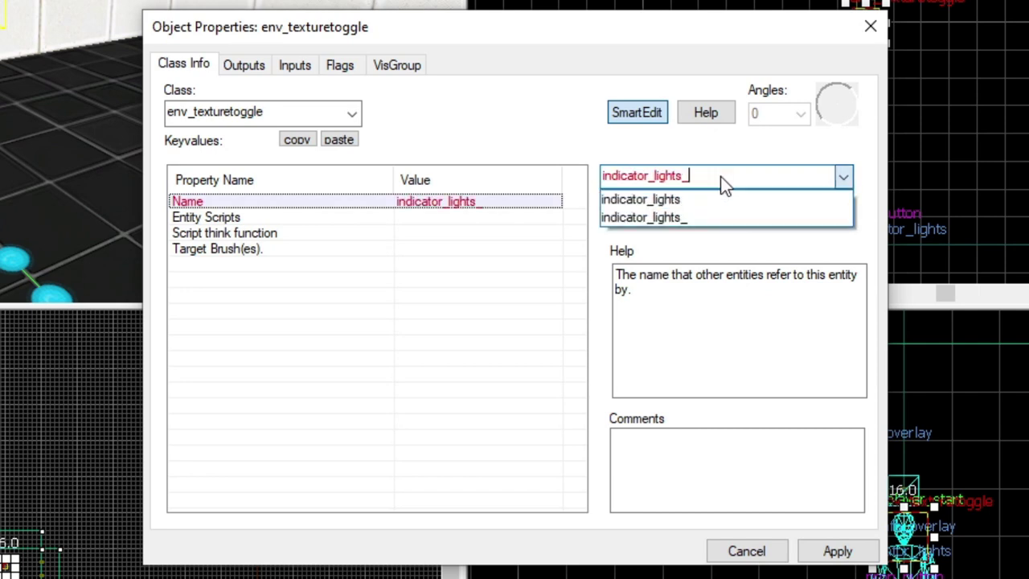
type("tt")
left_click(703, 200)
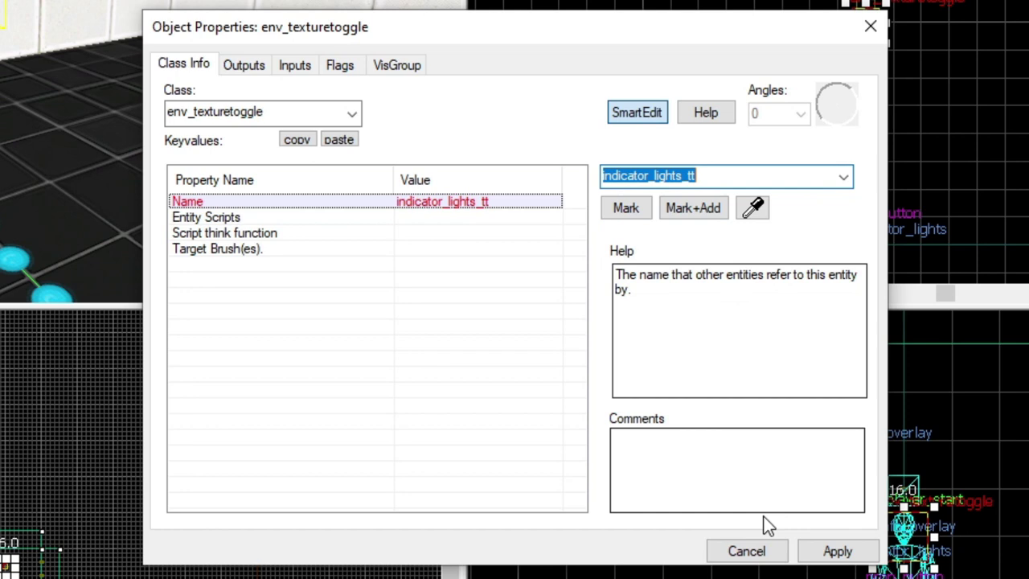
Step: Set the env_texturetoggle's target brushes to indicator_lights by picking the floor overlay, and apply the change
left_click(197, 250)
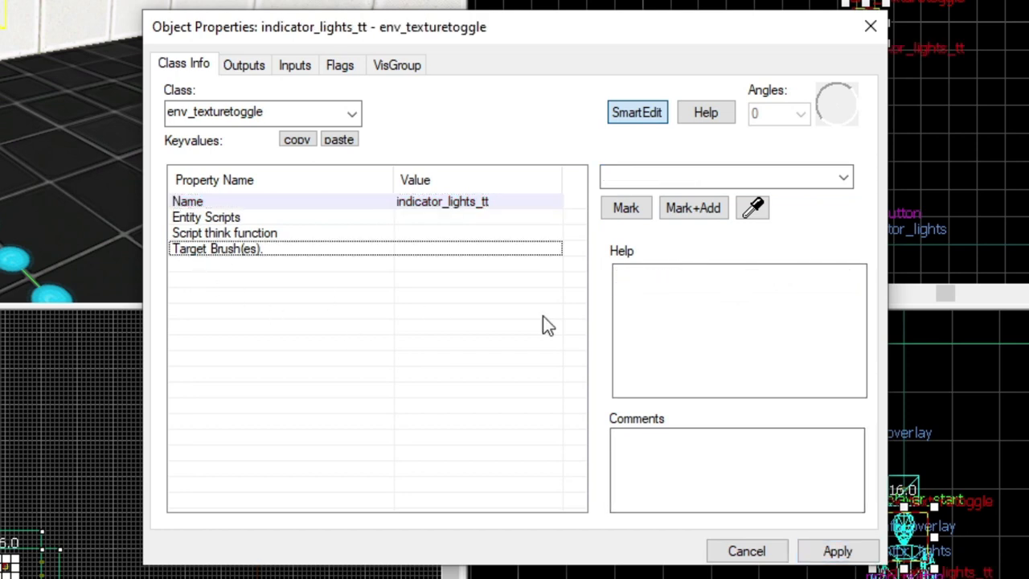
left_click(751, 210)
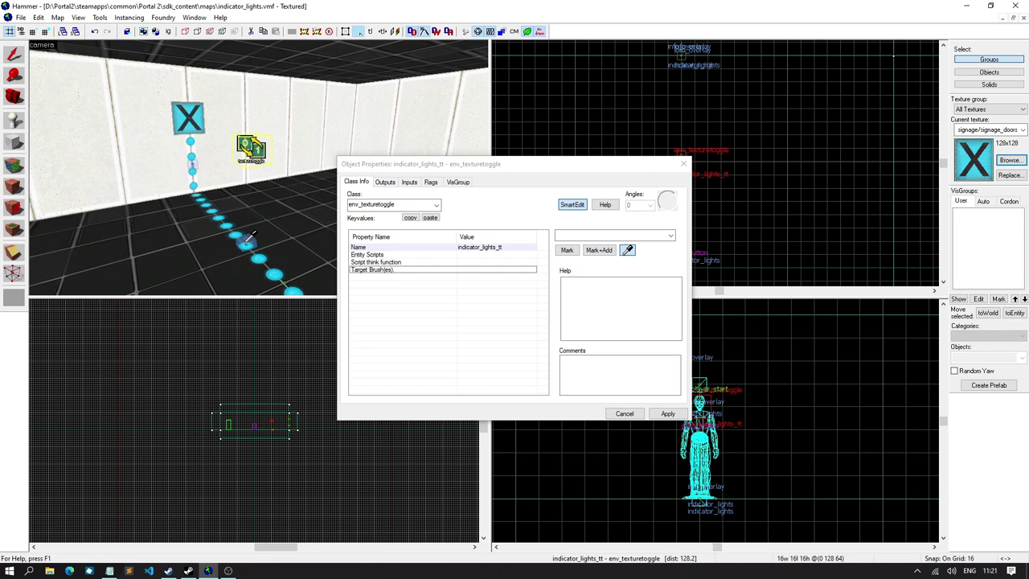
left_click(255, 244)
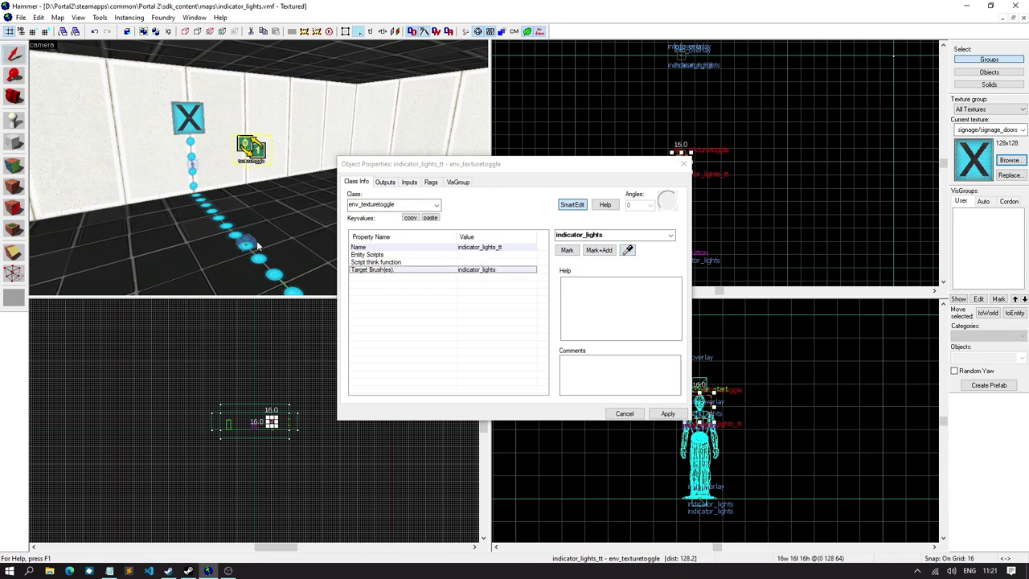
left_click(667, 414)
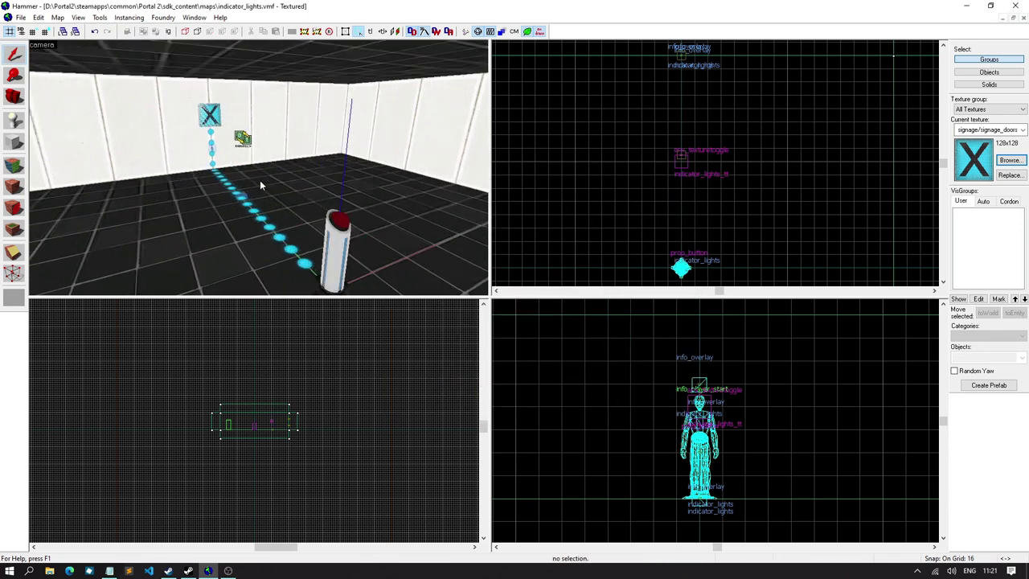
Step: Add an OnPressed output to the prop_button that targets indicator_lights_tt
key("z")
key("d")
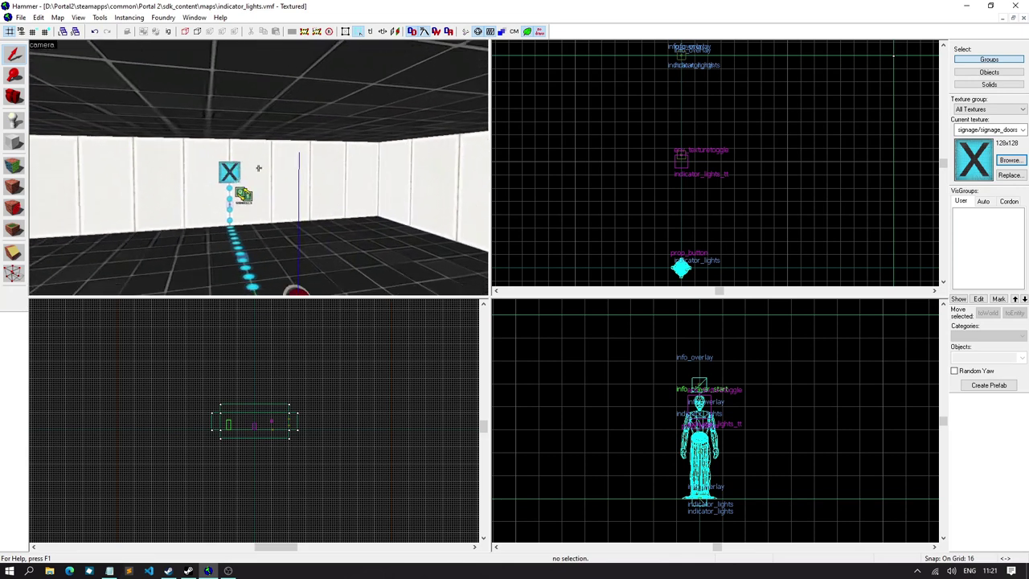
key("z")
double_click(293, 229)
left_click(390, 181)
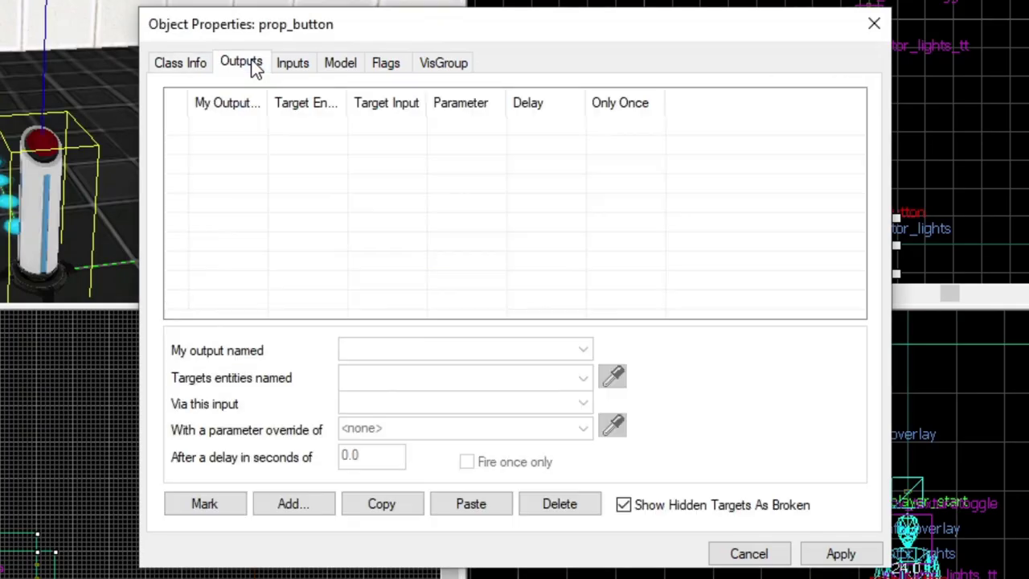
left_click(307, 502)
left_click(583, 349)
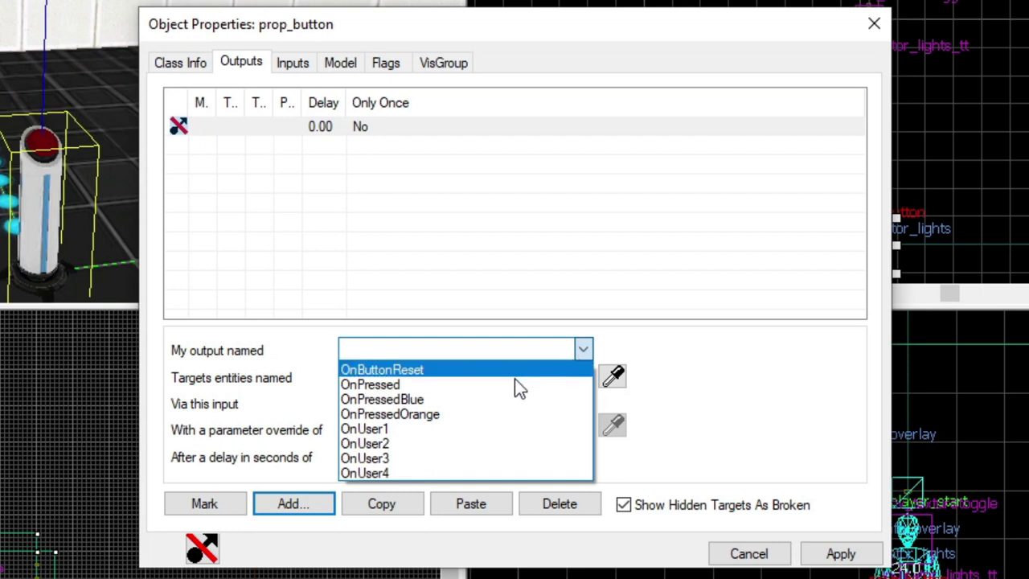
left_click(492, 384)
left_click(579, 379)
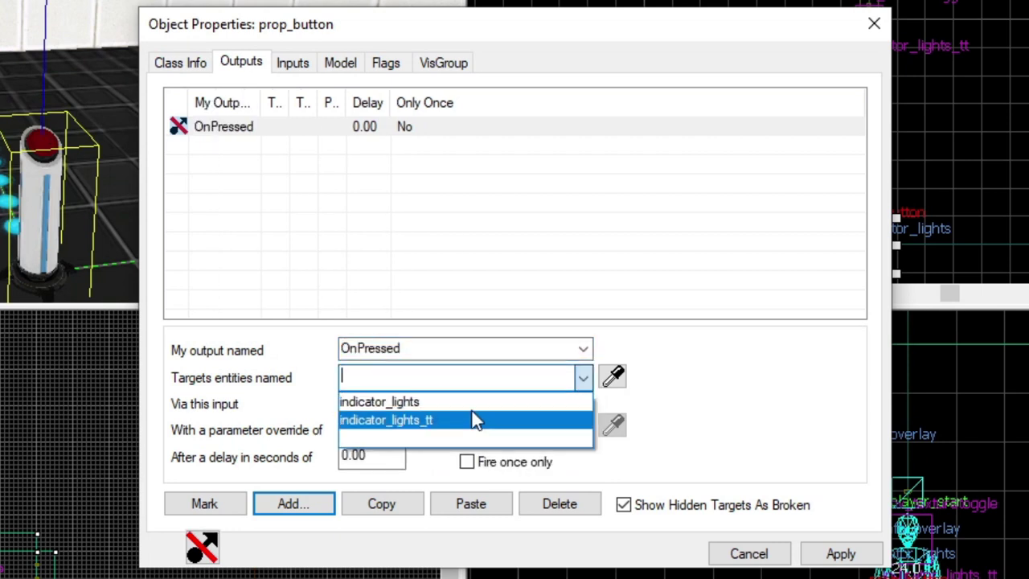
left_click(415, 423)
Step: Set the OnPressed output's input to SetTextureIndex with a parameter of 1, apply it and close the properties
left_click(582, 405)
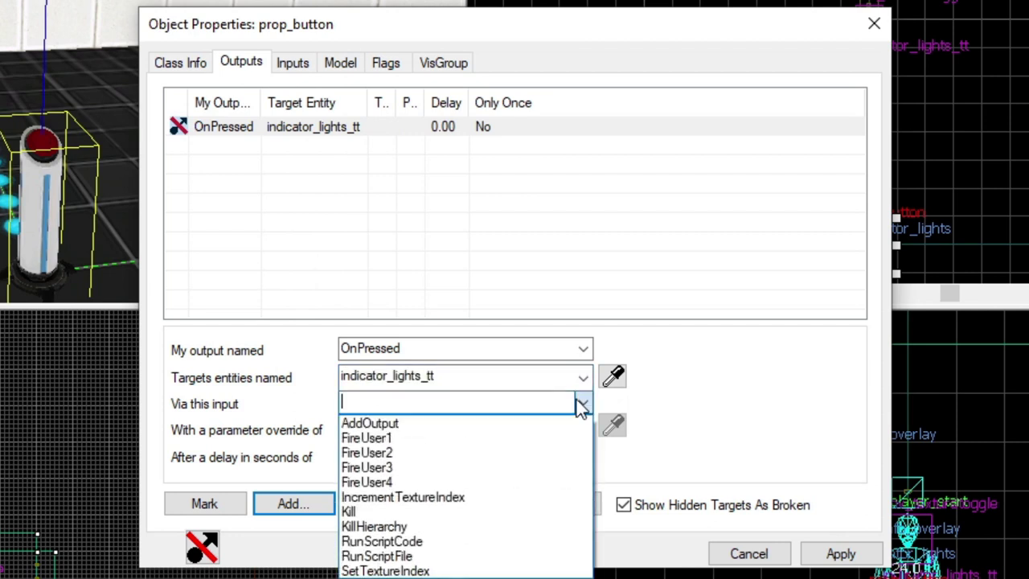
left_click(402, 570)
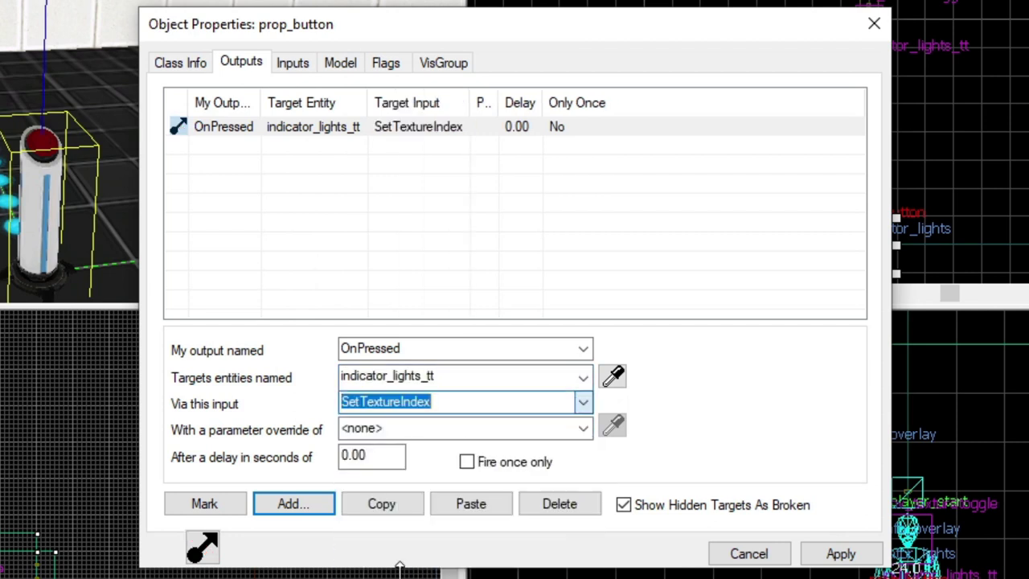
left_click(406, 428)
type("1")
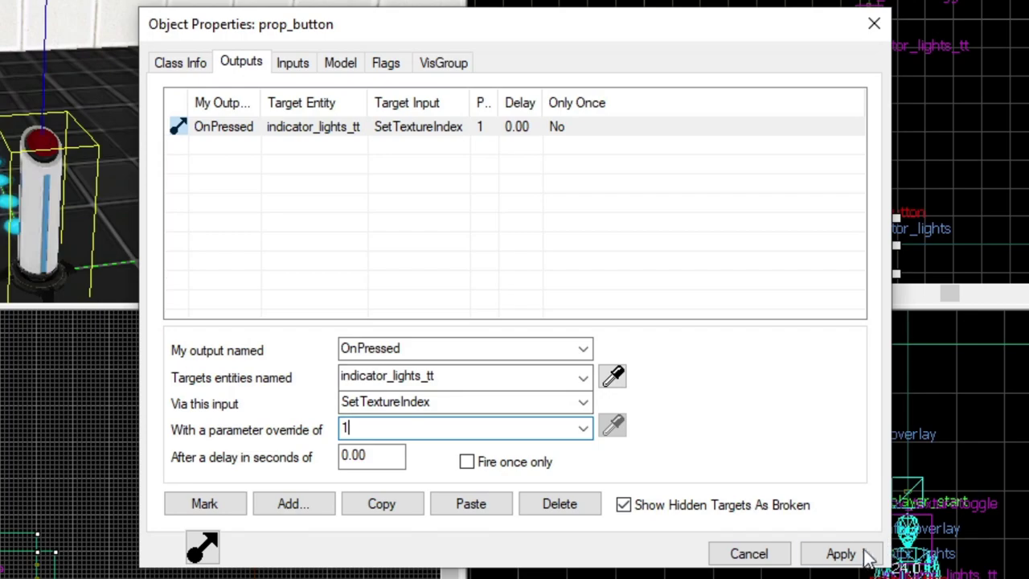
left_click(867, 555)
left_click(874, 23)
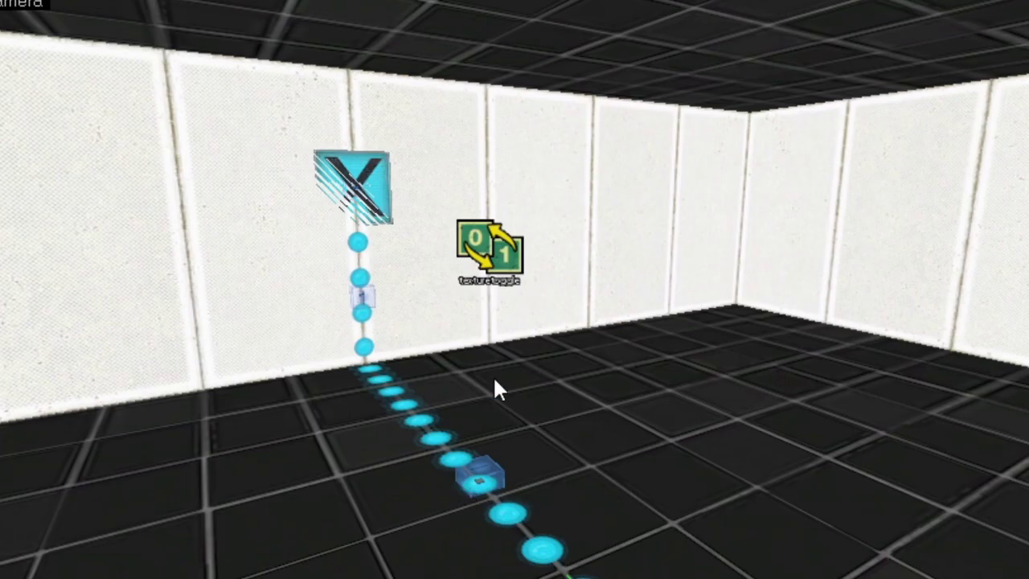
key("z")
key("a")
key("z")
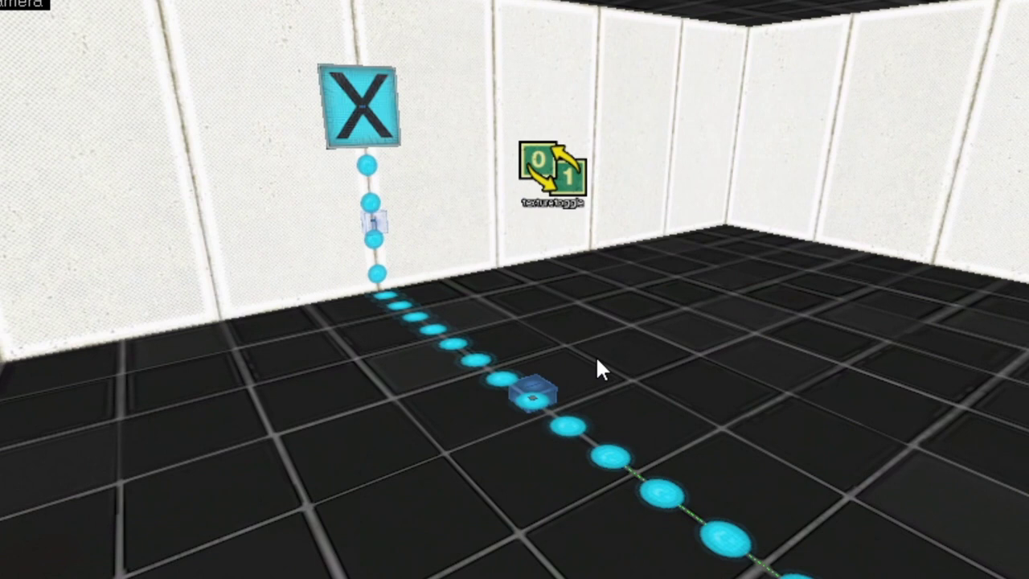
key("z")
key("w")
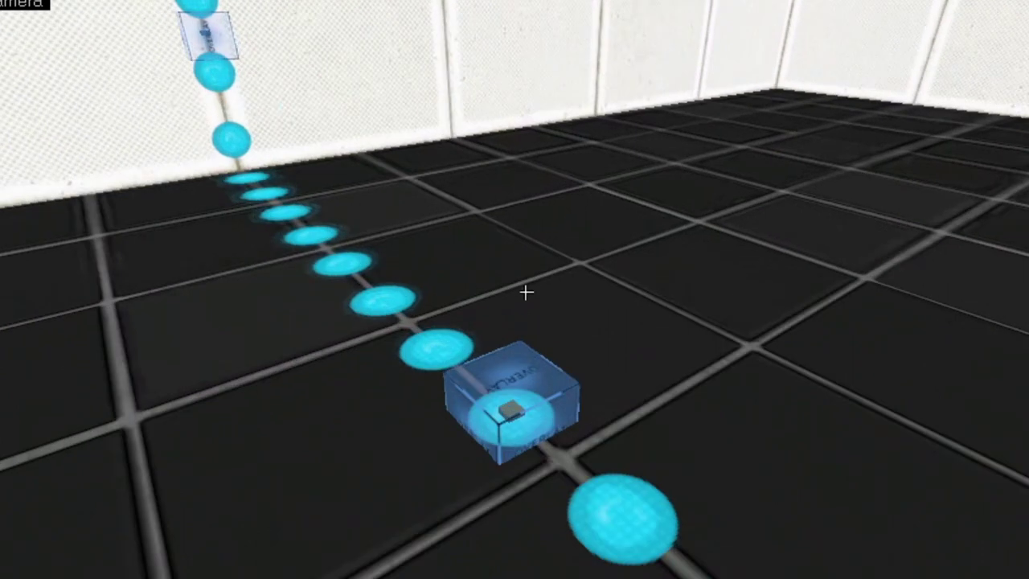
Step: Reopen the prop_button's outputs and duplicate the OnPressed output
key("z")
scroll(526, 293, "down", 5)
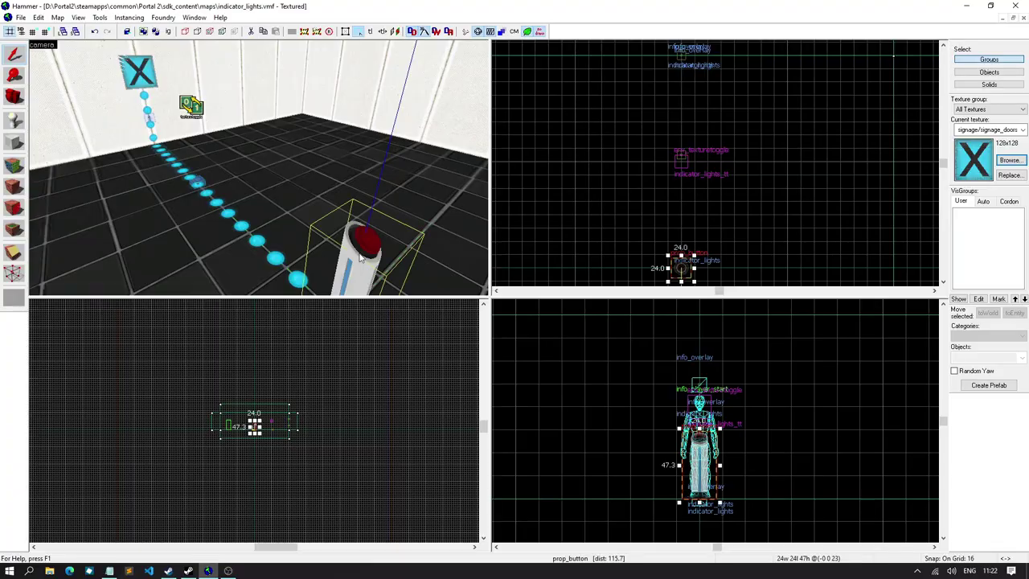
key("alt+Return")
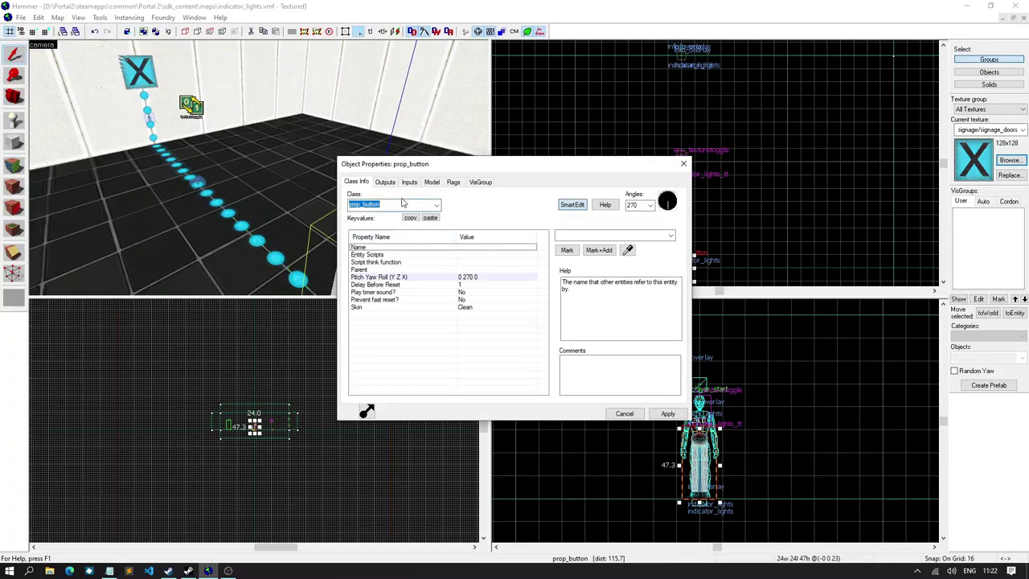
left_click(385, 182)
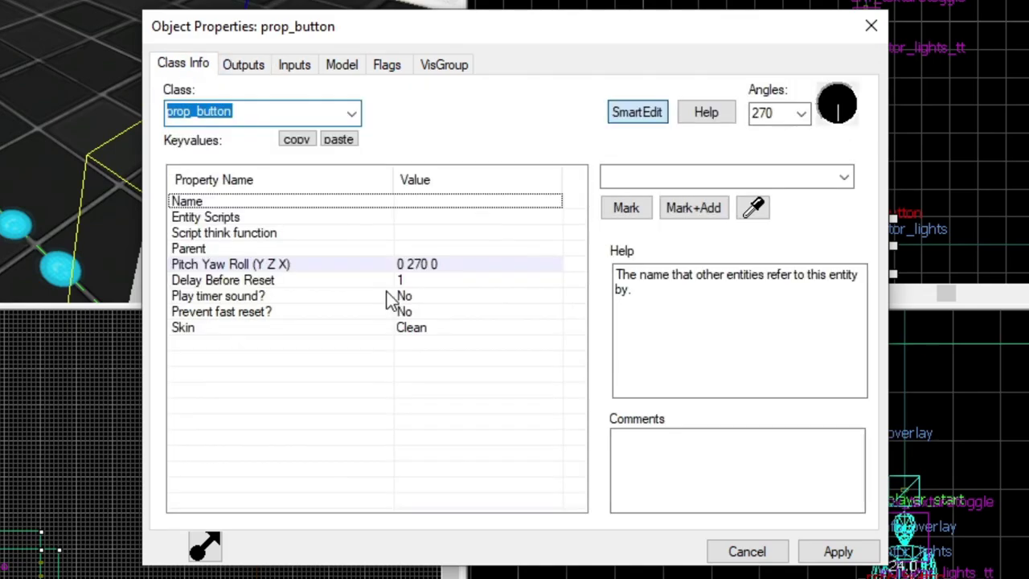
left_click(251, 69)
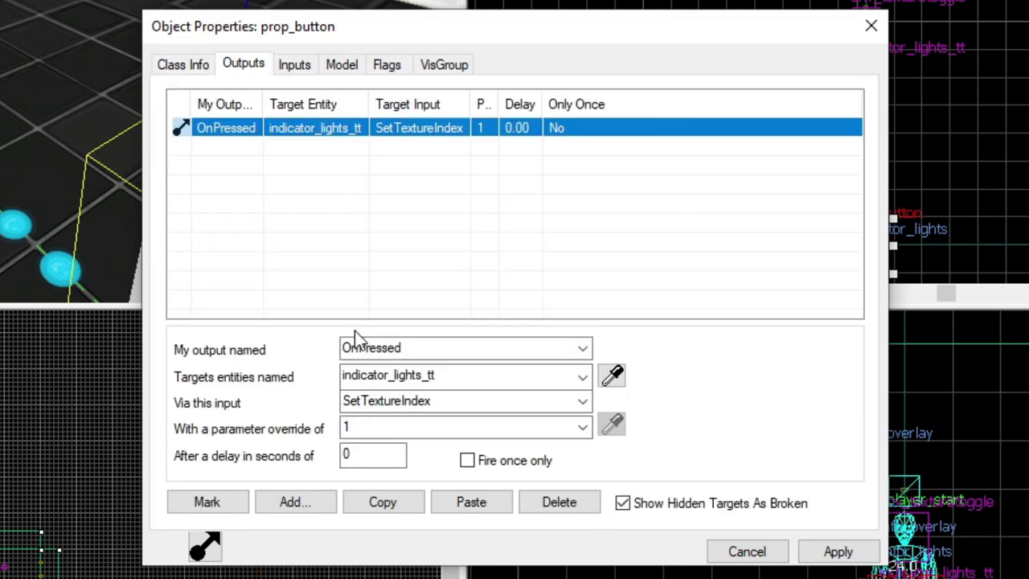
left_click(400, 504)
left_click(455, 507)
Step: Change the duplicated output to OnButtonReset with a parameter of 0, apply it and close the properties
left_click(583, 348)
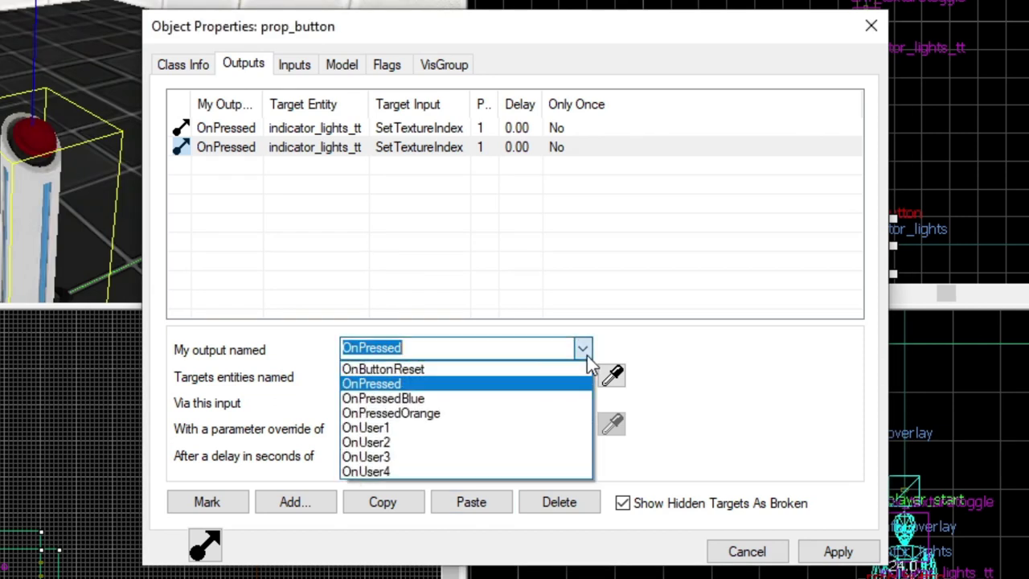
left_click(477, 370)
double_click(413, 427)
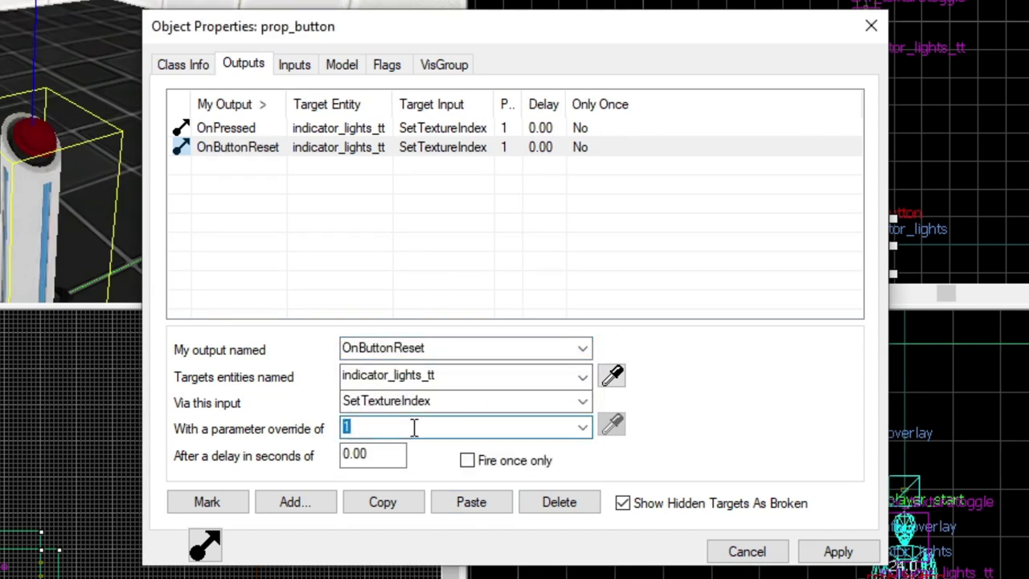
type("0")
left_click(839, 553)
left_click(871, 26)
Step: Select the button, grouped light overlays and env_texturetoggle together and duplicate them 128 units to the side
left_click(826, 180)
key("z")
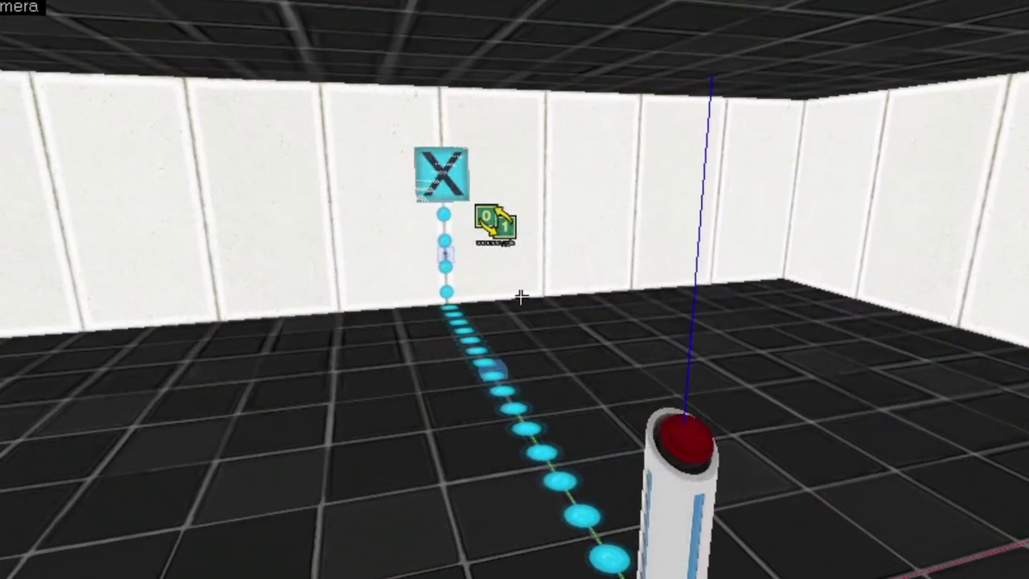
key("d")
key("z")
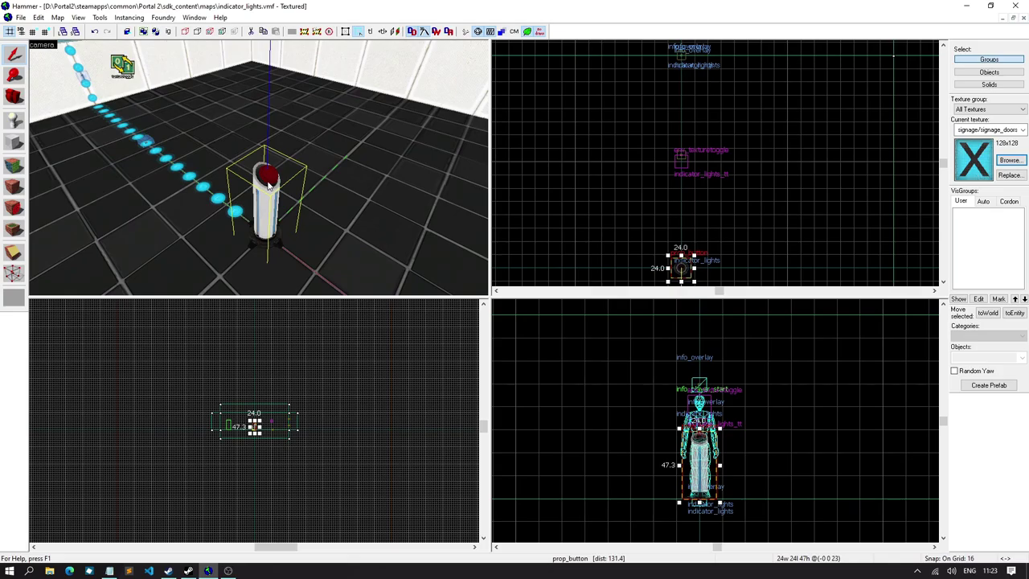
key("z")
key("z")
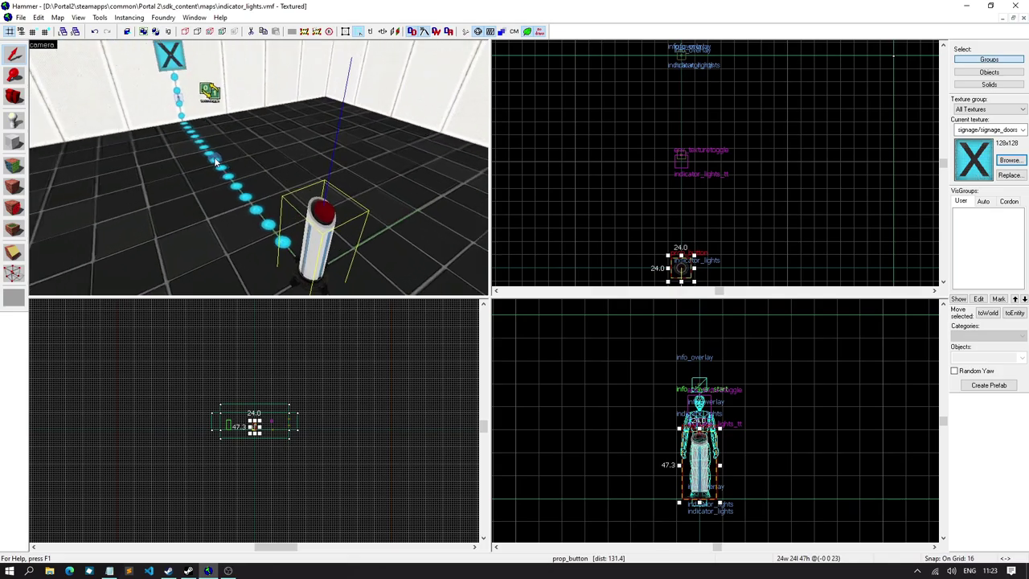
left_click(217, 160, "ctrl")
scroll(713, 170, "down", 6)
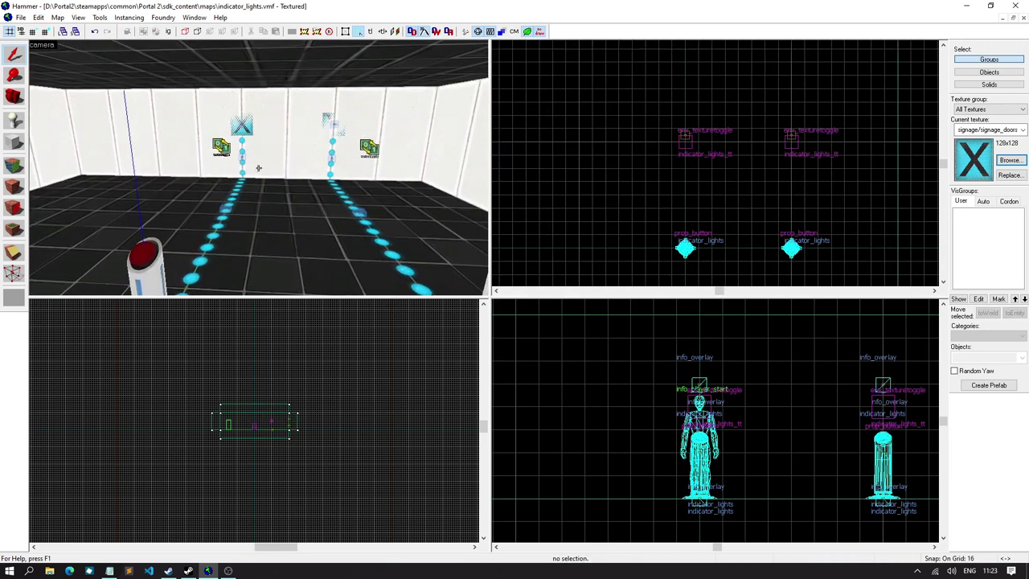
key("d")
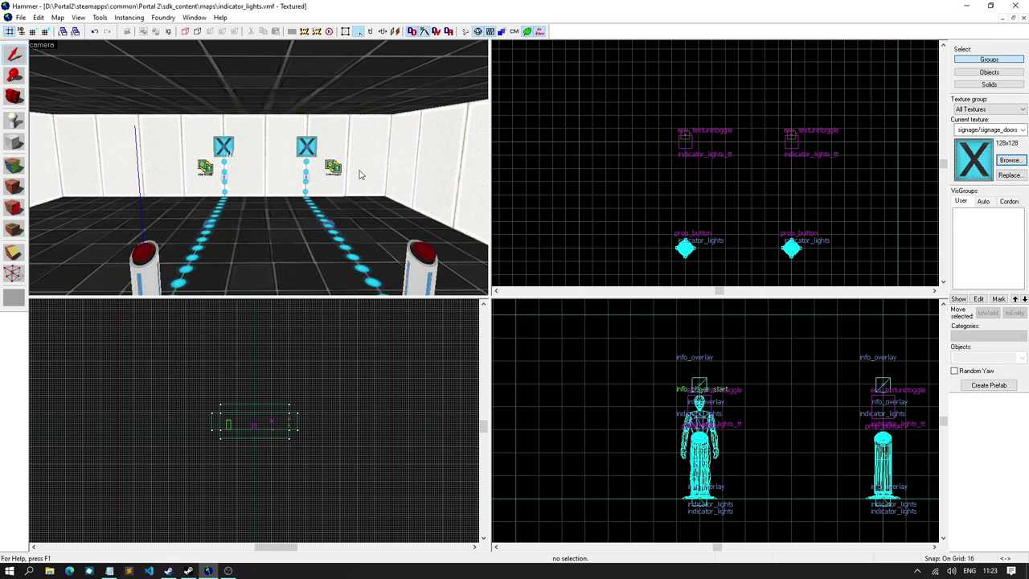
left_click(205, 167)
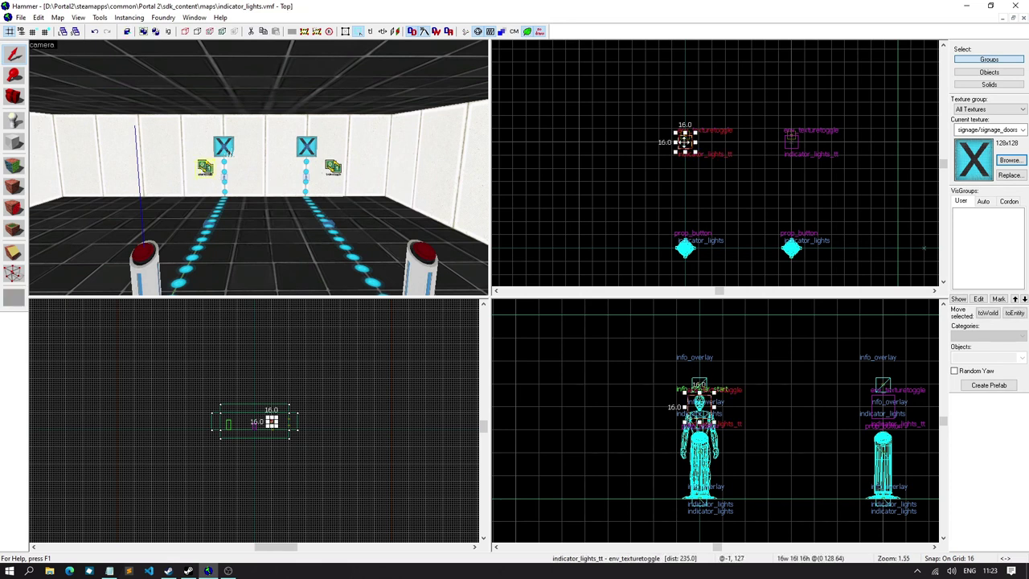
key("Escape")
left_click(205, 167)
key("Escape")
key("z")
key("w")
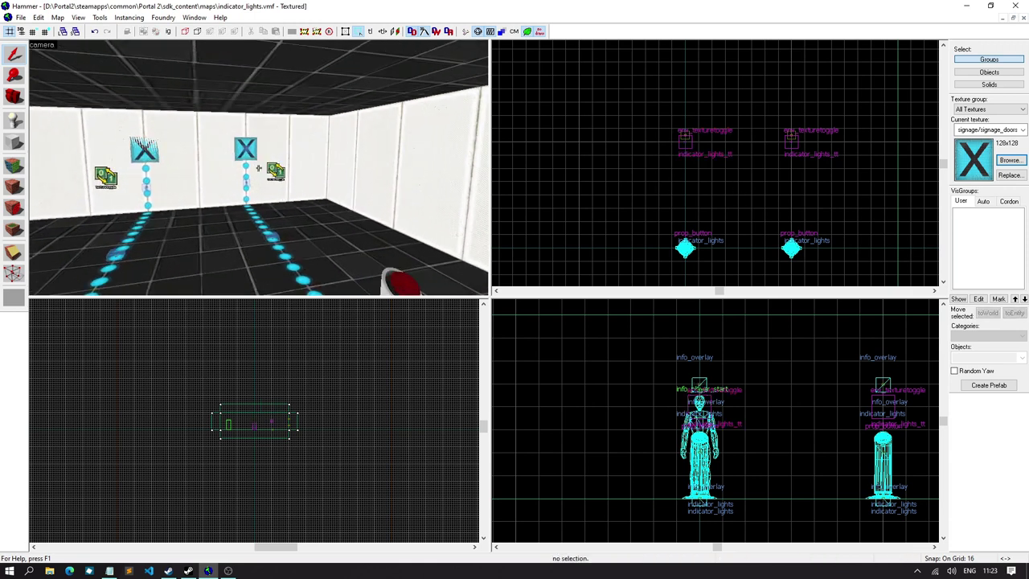
key("s")
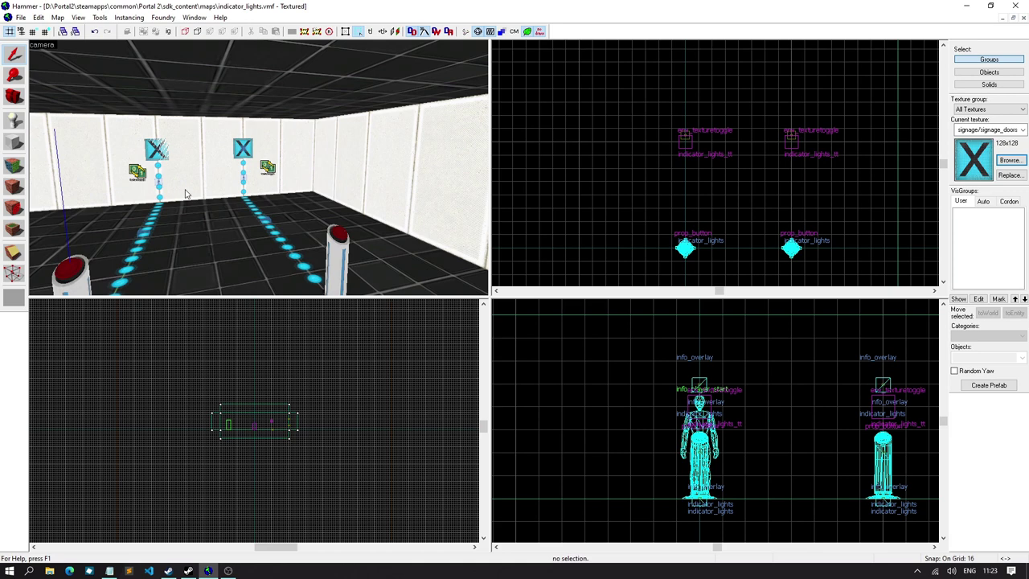
Step: Rename the copied env_texturetoggle indicator_lights_tt1 and the copied group of overlays indicator_lights1
double_click(257, 172)
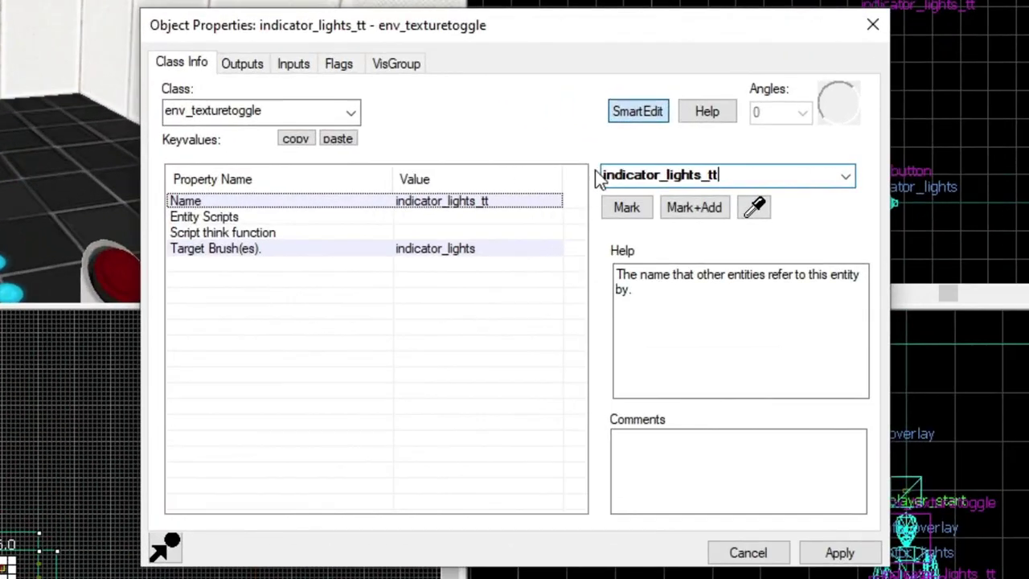
type("1")
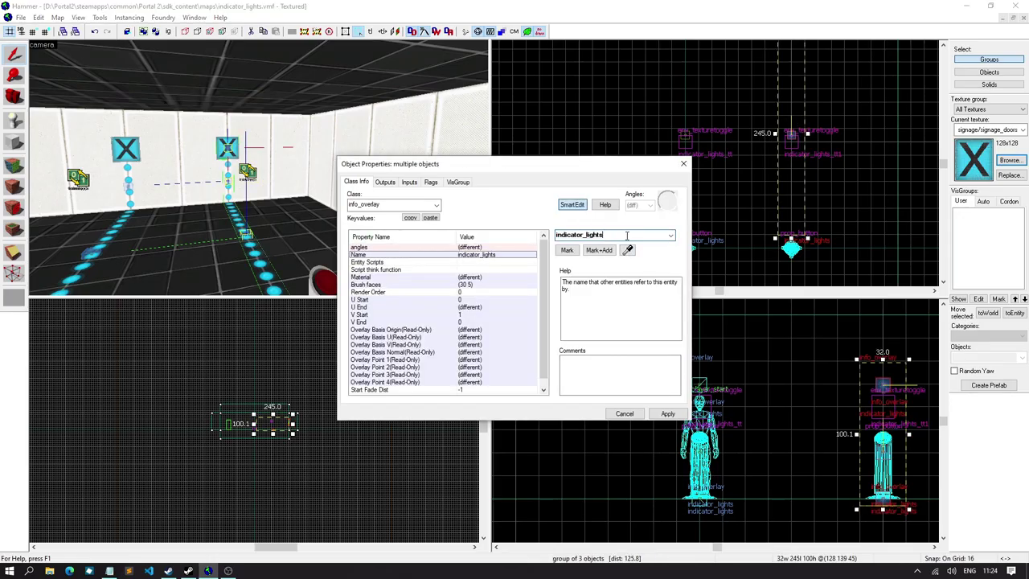
type("1")
left_click(615, 249)
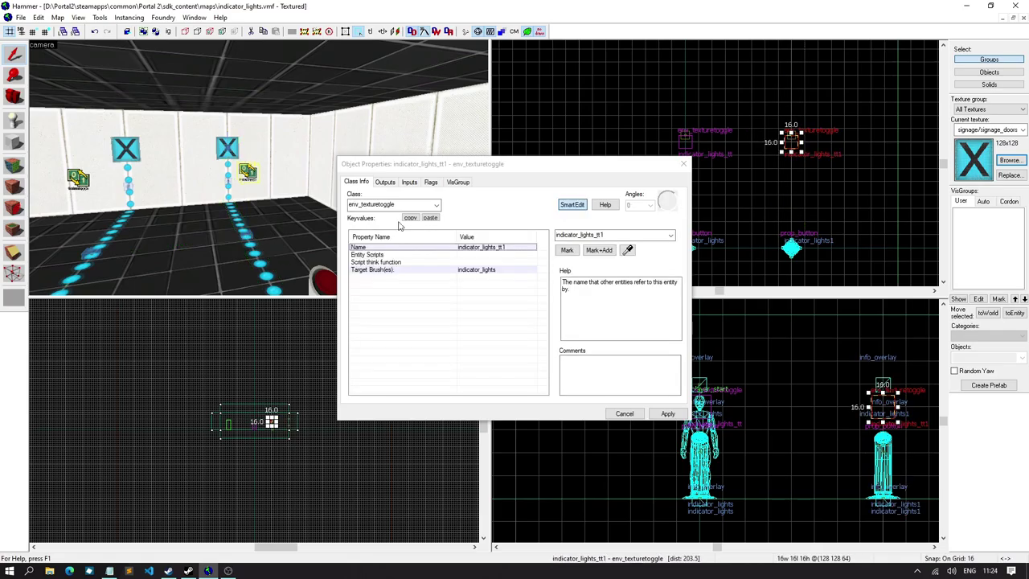
Step: Set the copied env_texturetoggle's target brushes to indicator_lights1 and apply the change
left_click(510, 271)
left_click(622, 236)
type("1")
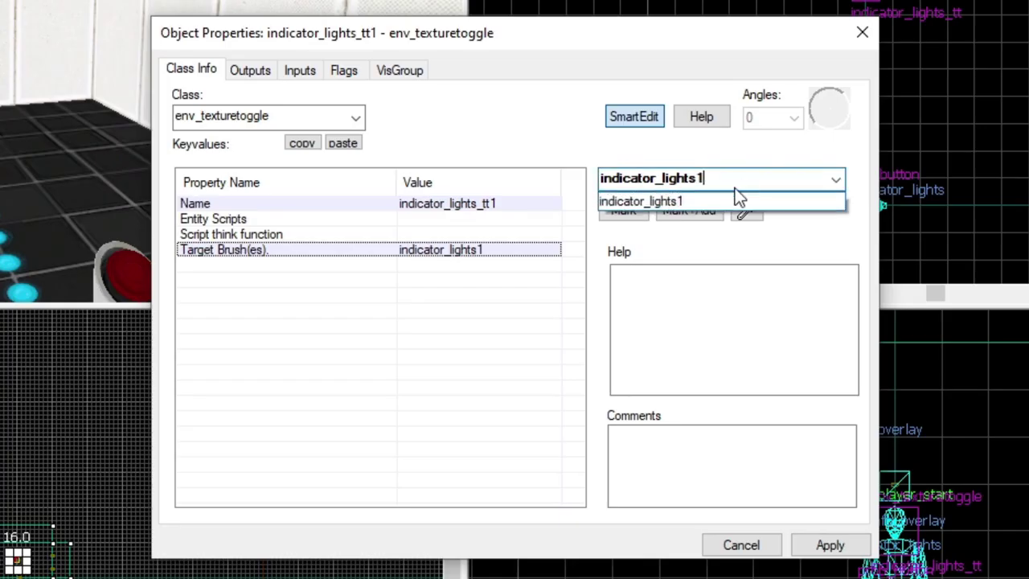
left_click(622, 246)
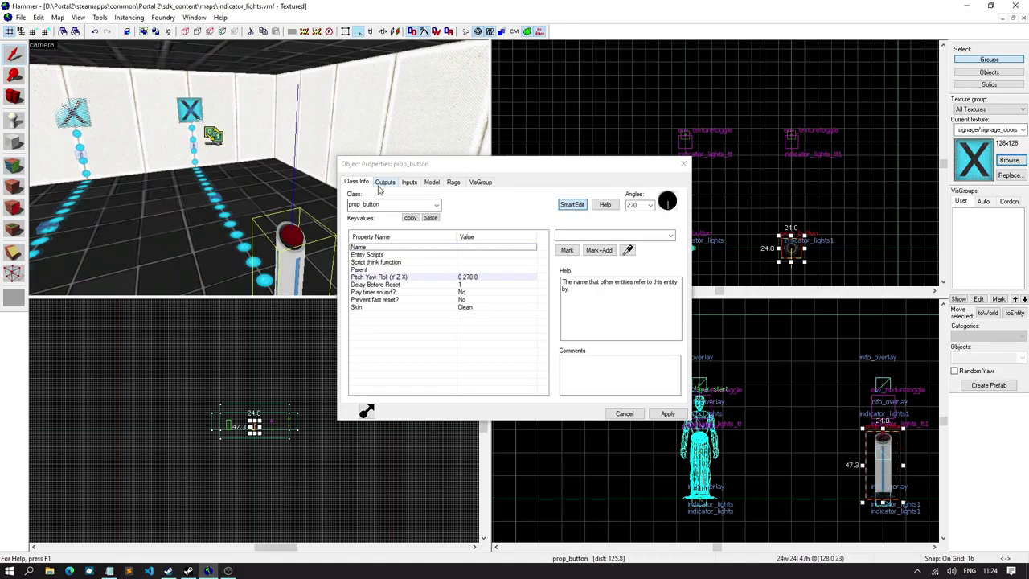
Step: Retarget the copied prop_button's OnButtonReset output to indicator_lights_tt1 and apply it
left_click(385, 181)
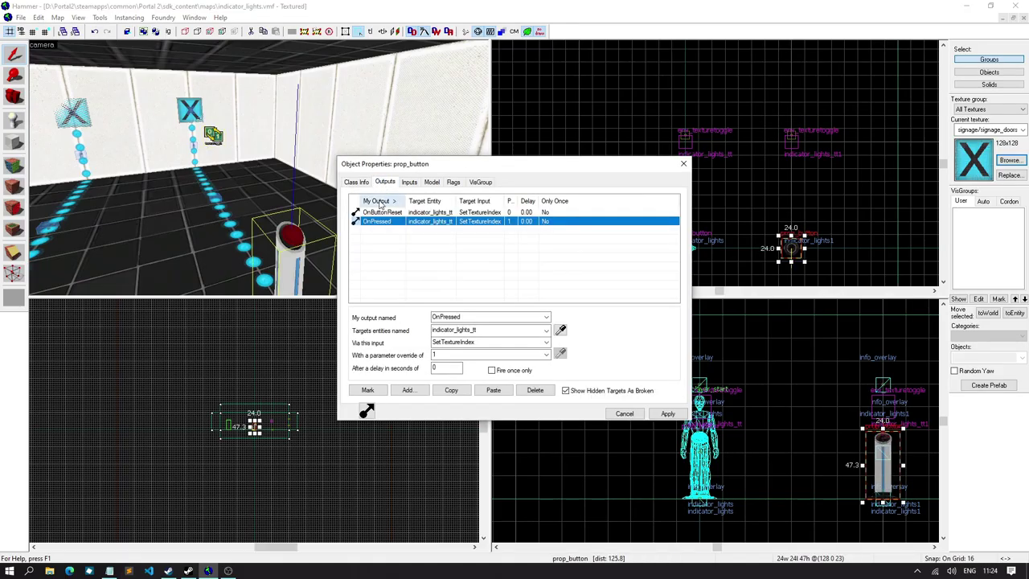
left_click(386, 212)
double_click(527, 329)
type("1")
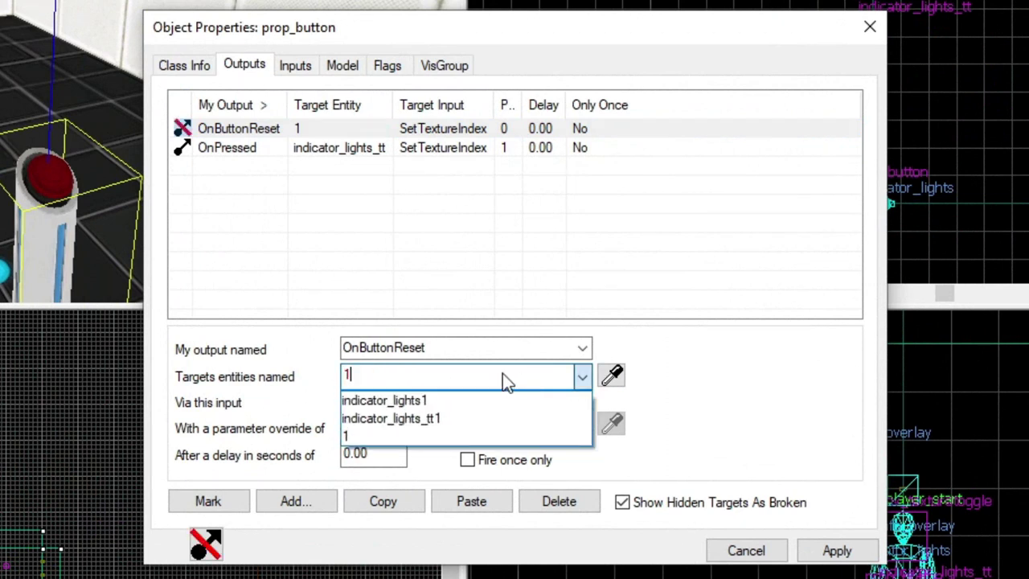
left_click(438, 418)
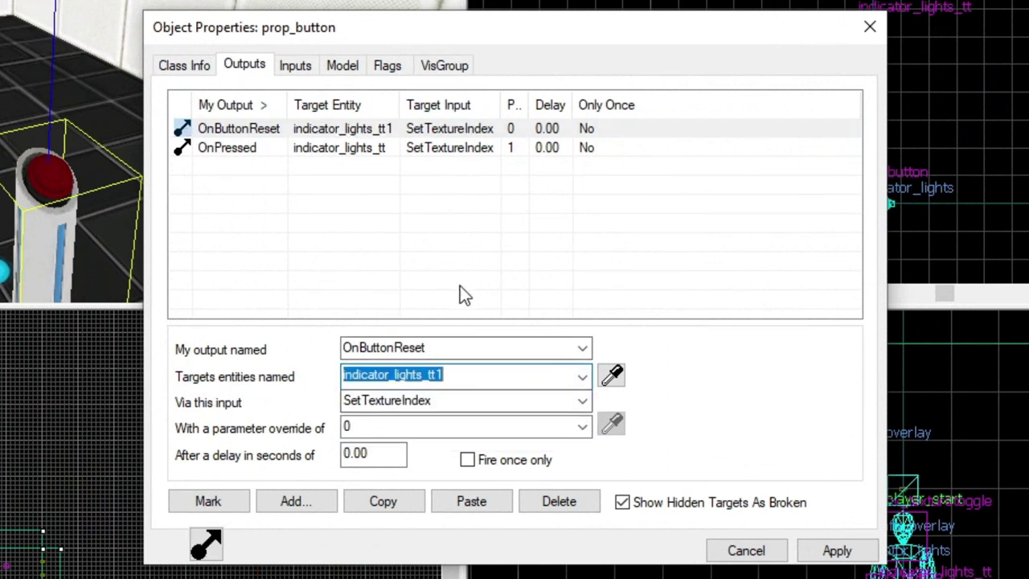
left_click(824, 548)
Step: Retarget the copied prop_button's OnPressed output to indicator_lights_tt1, apply it and close the properties
double_click(485, 375)
left_click(501, 381)
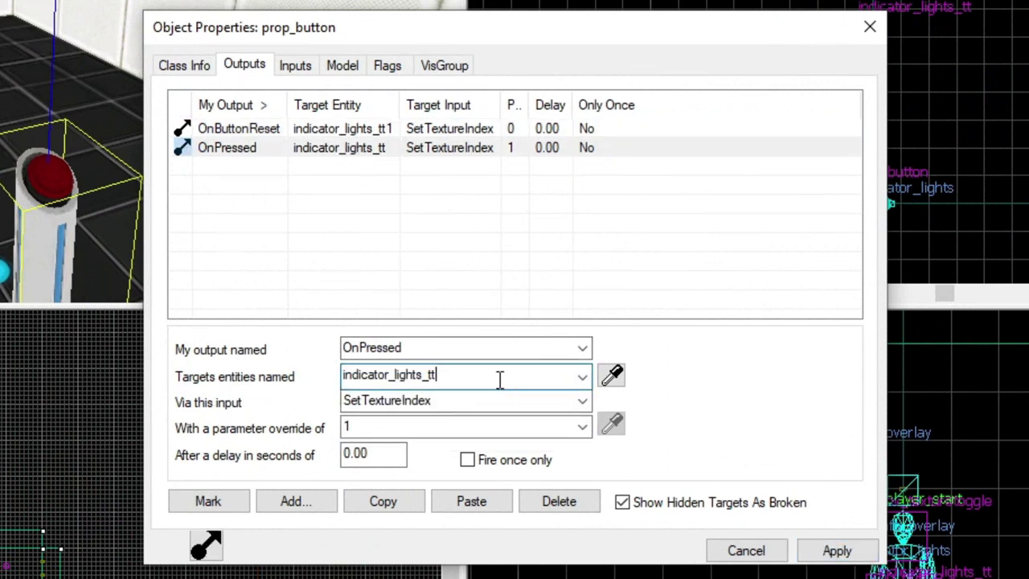
type("1")
left_click(467, 401)
left_click(837, 551)
left_click(869, 27)
Step: Compile the map with both button setups and launch it in Portal 2
key("z")
key("s")
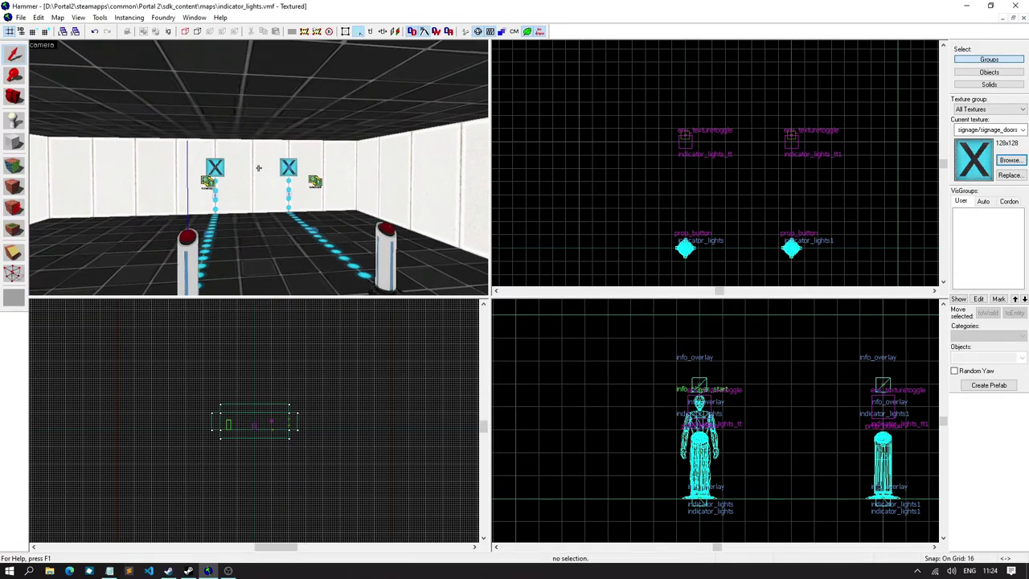
key("F9")
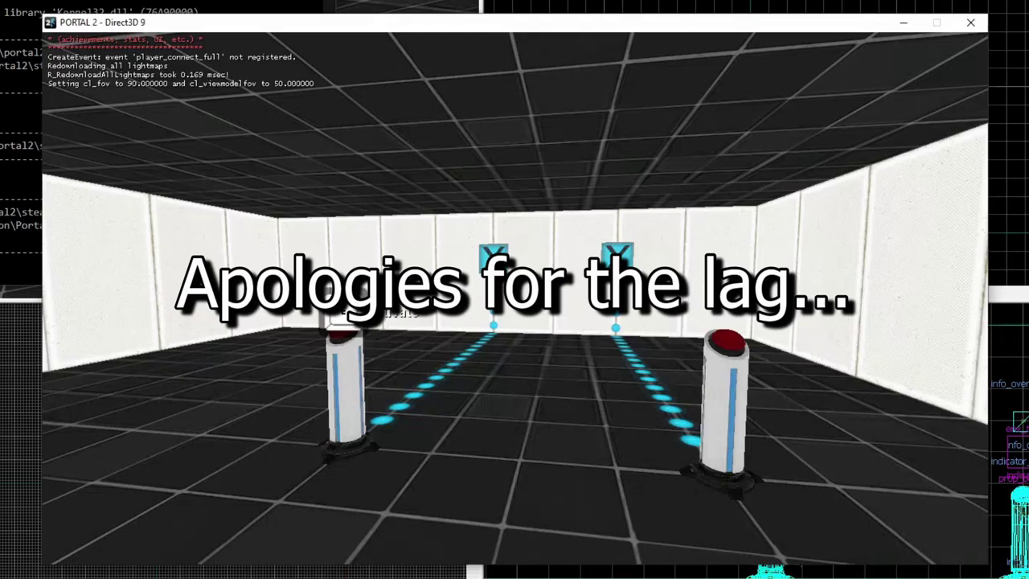
Step: Walk to one of the buttons in the game, activate it and check how both indicator strips react
key("a")
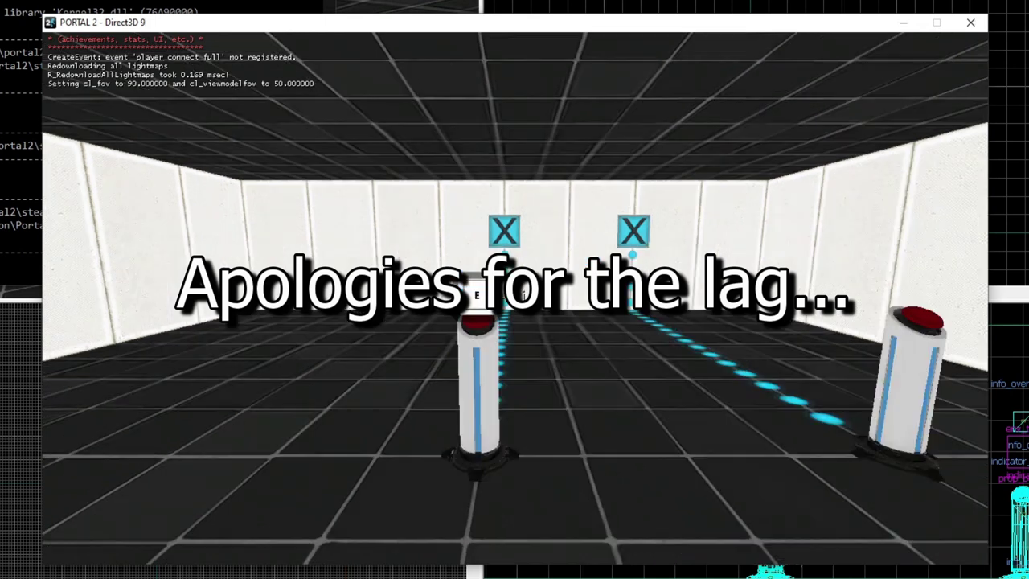
key("w")
key("e")
key("d")
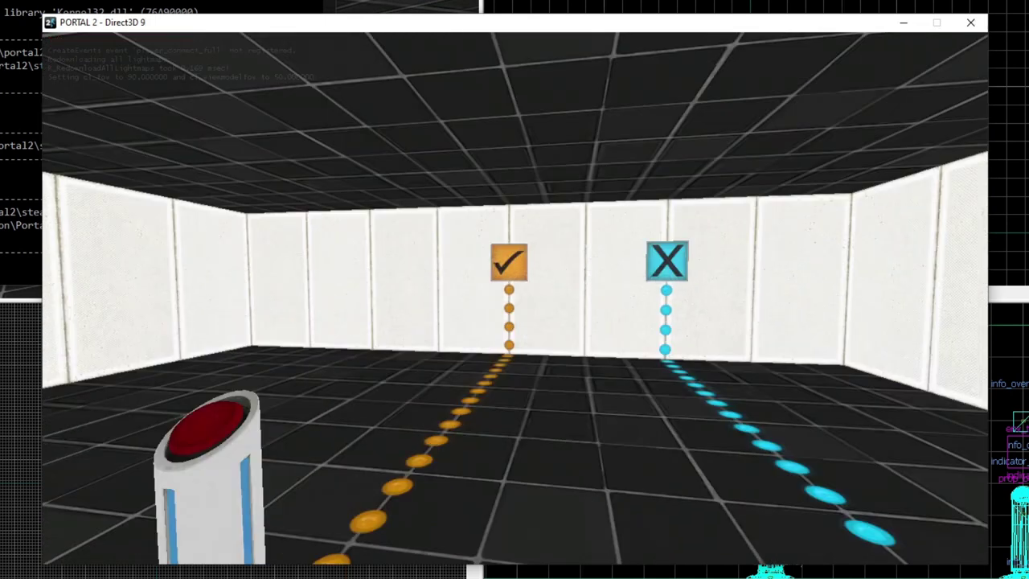
key("w")
key("s")
key("a")
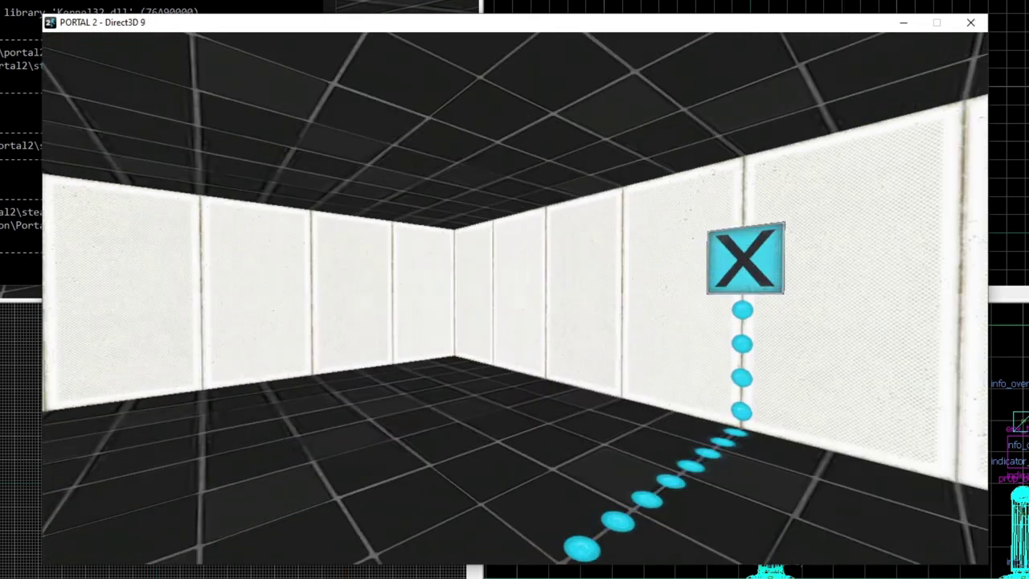